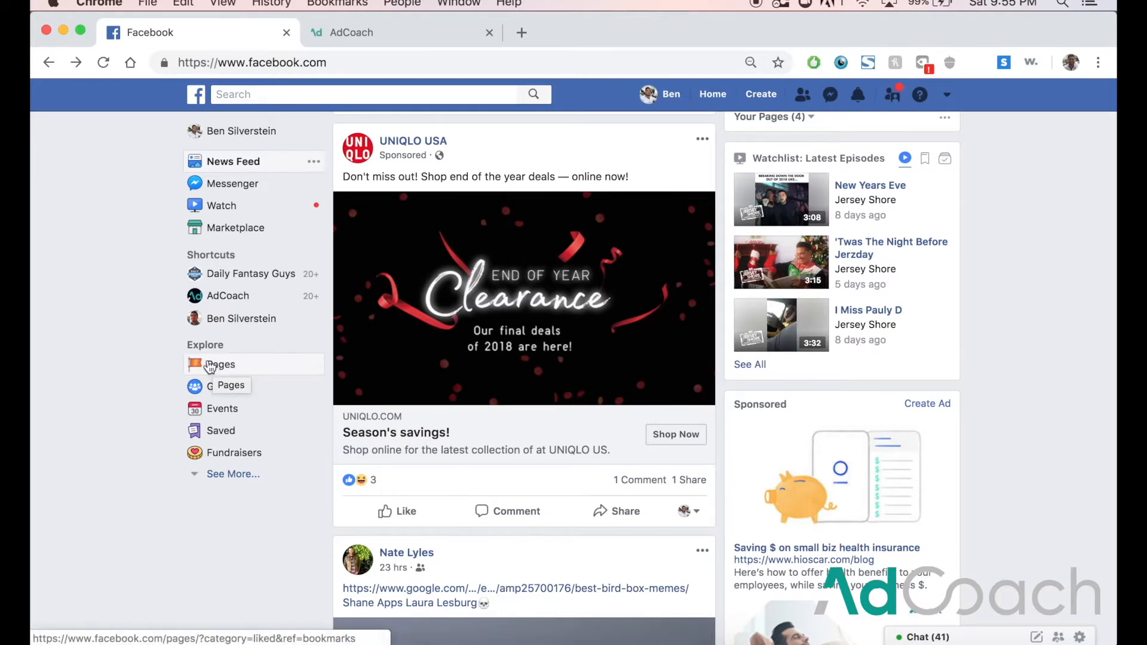
Go to the Pages area and start creating a new page of the Business or Brand type
left_click(232, 476)
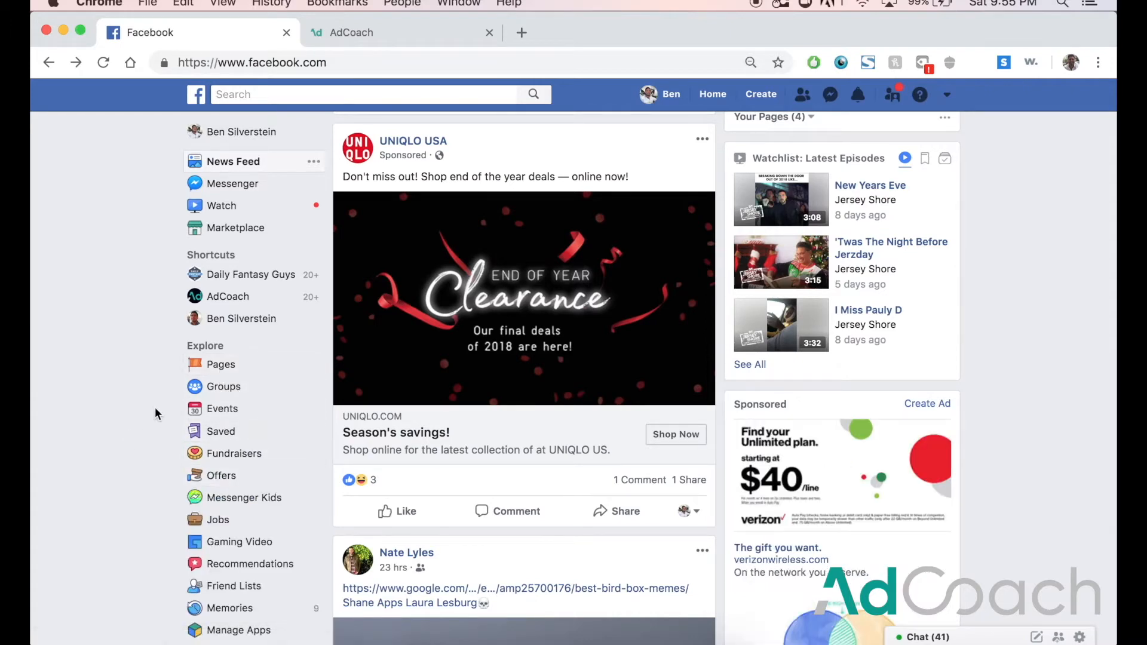
left_click(241, 371)
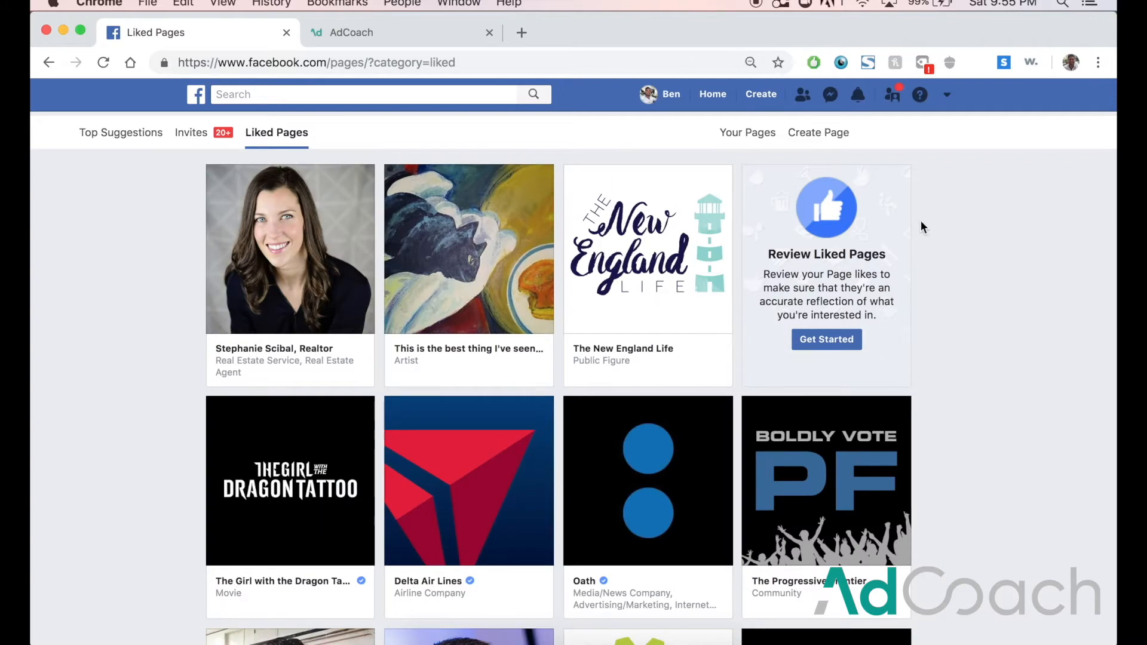
left_click(810, 139)
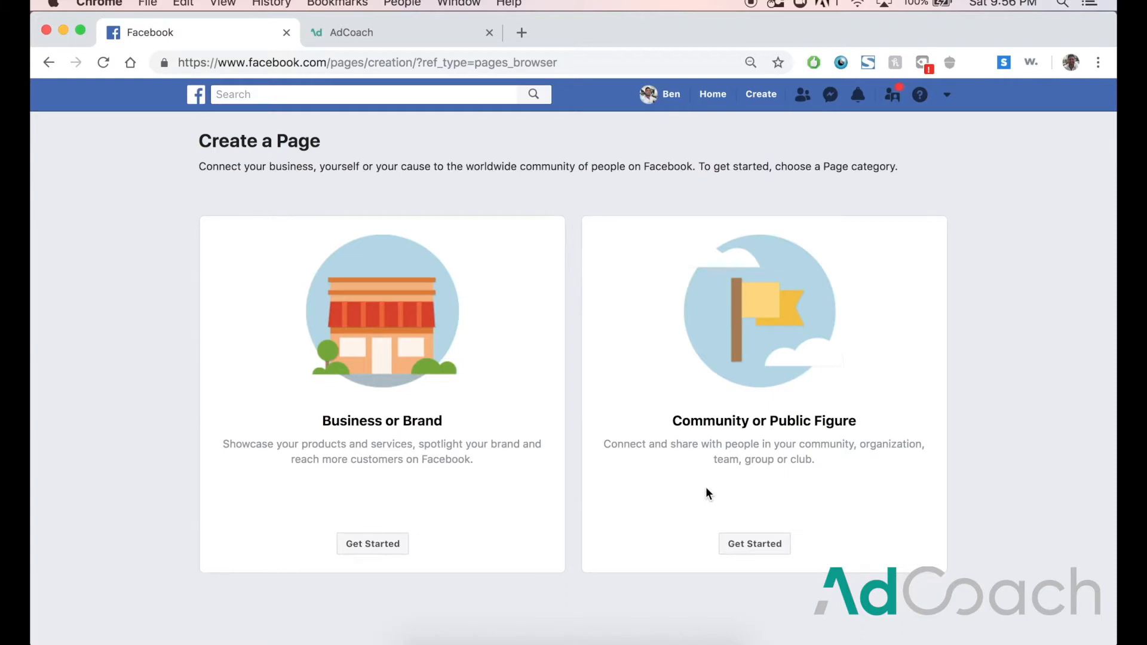
left_click(383, 544)
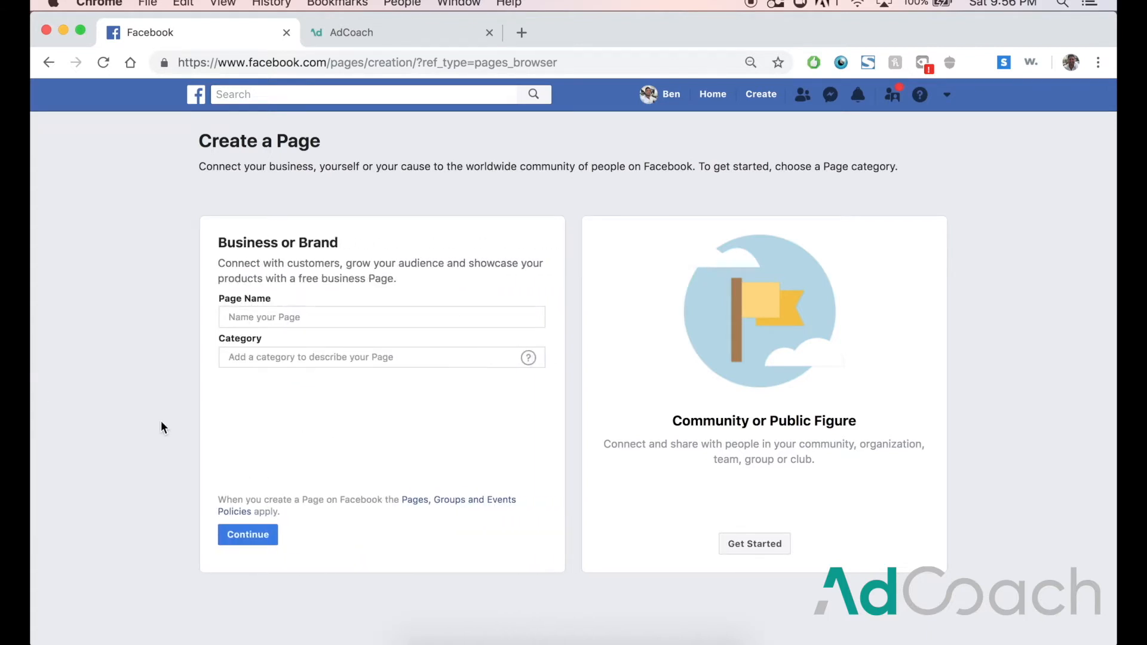
Name the page "Ben's Pizza" and assign it the Pizza Place category
left_click(330, 316)
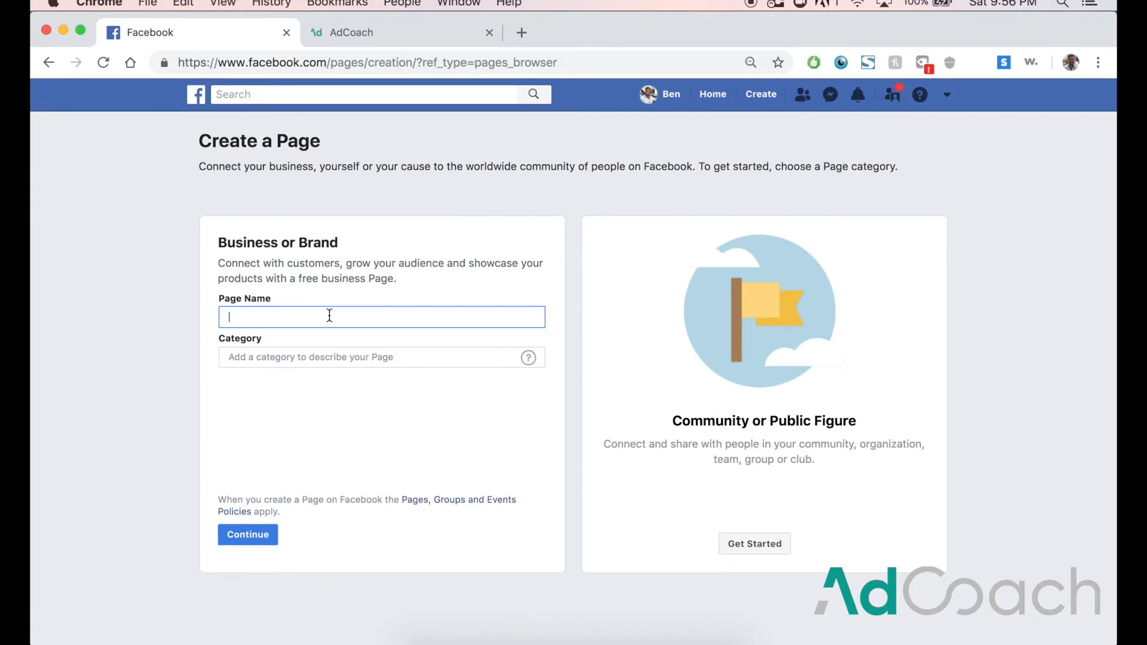
type("Ben's Pizza")
left_click(262, 350)
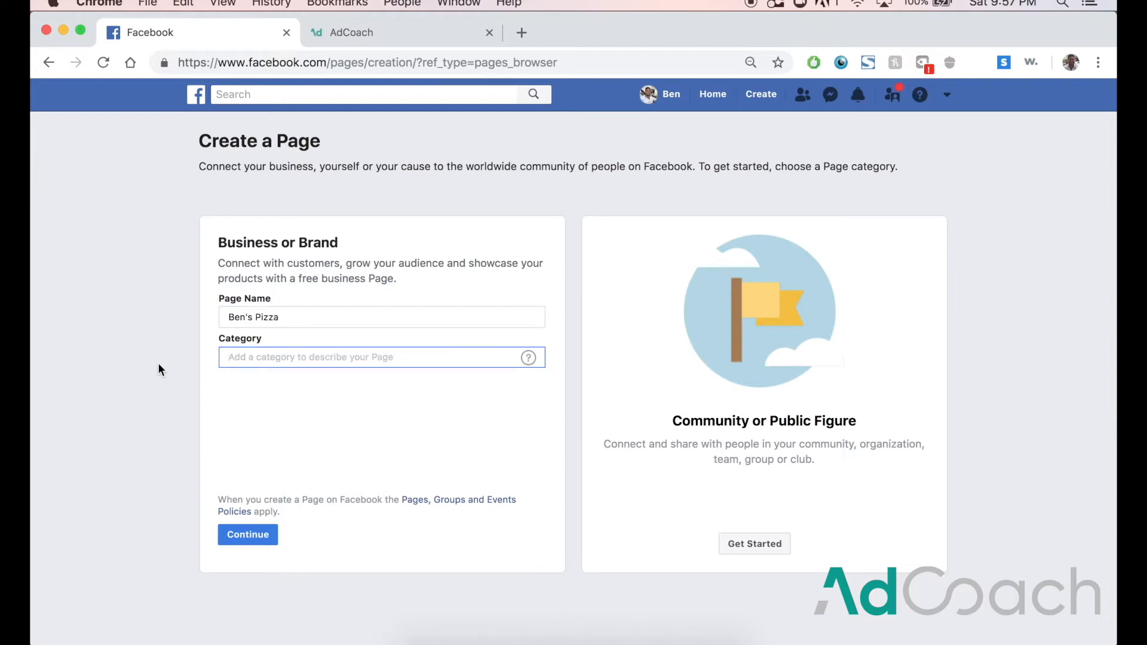
type("pizza")
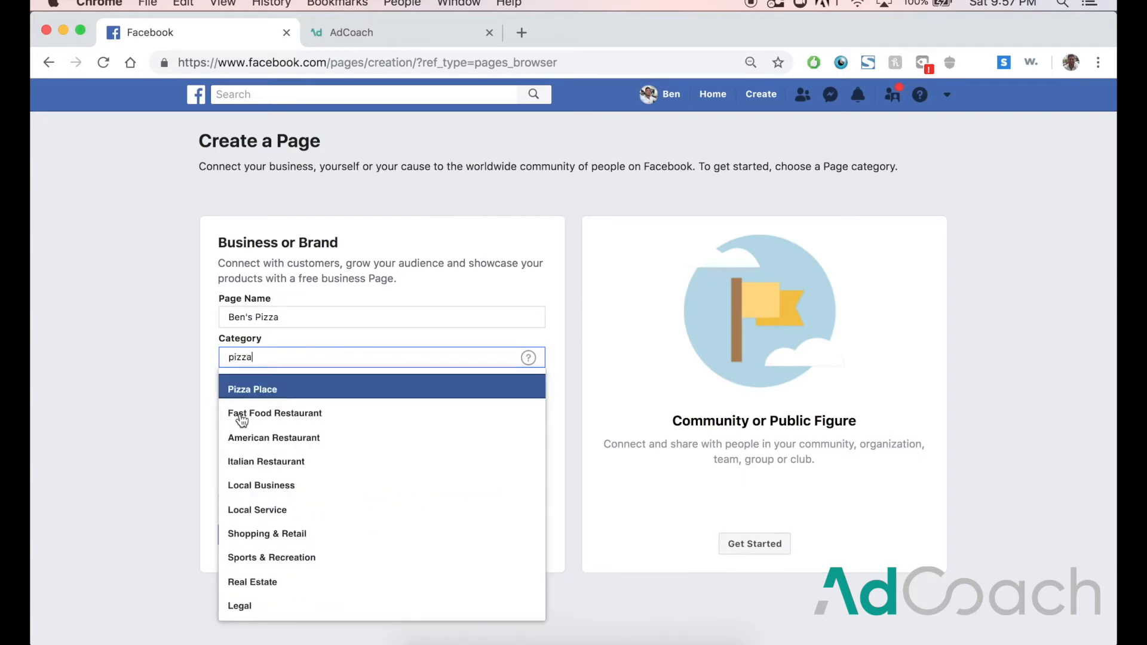
left_click(275, 391)
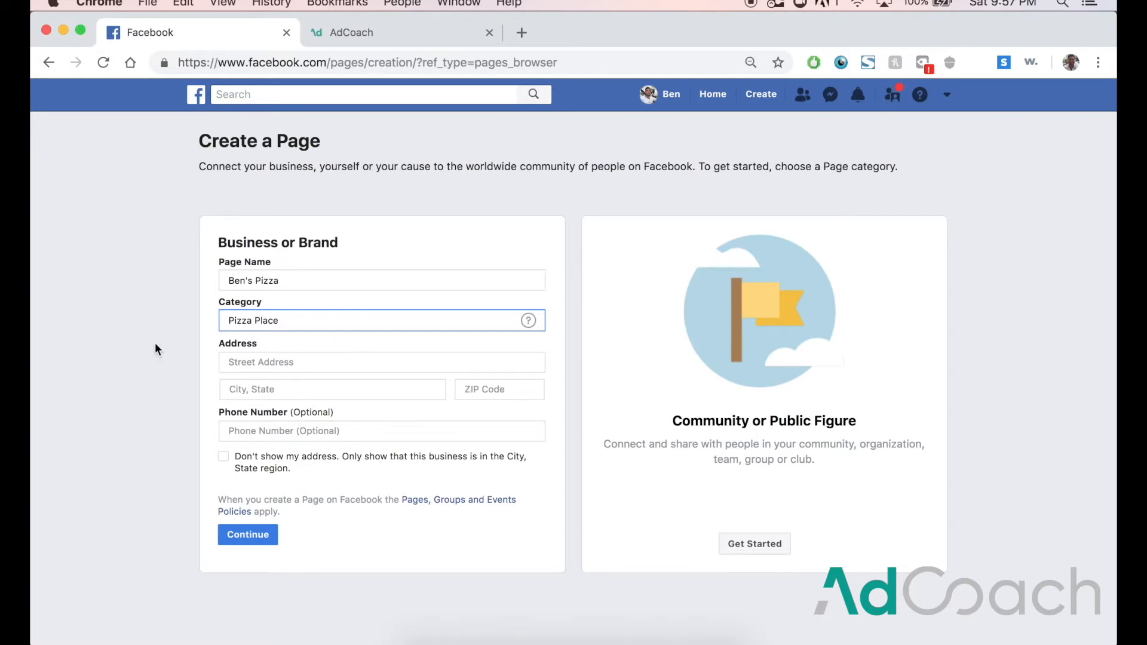
Extend the page name to "Ben's Pizza Fan Club" and change its category to Website
left_click(329, 286)
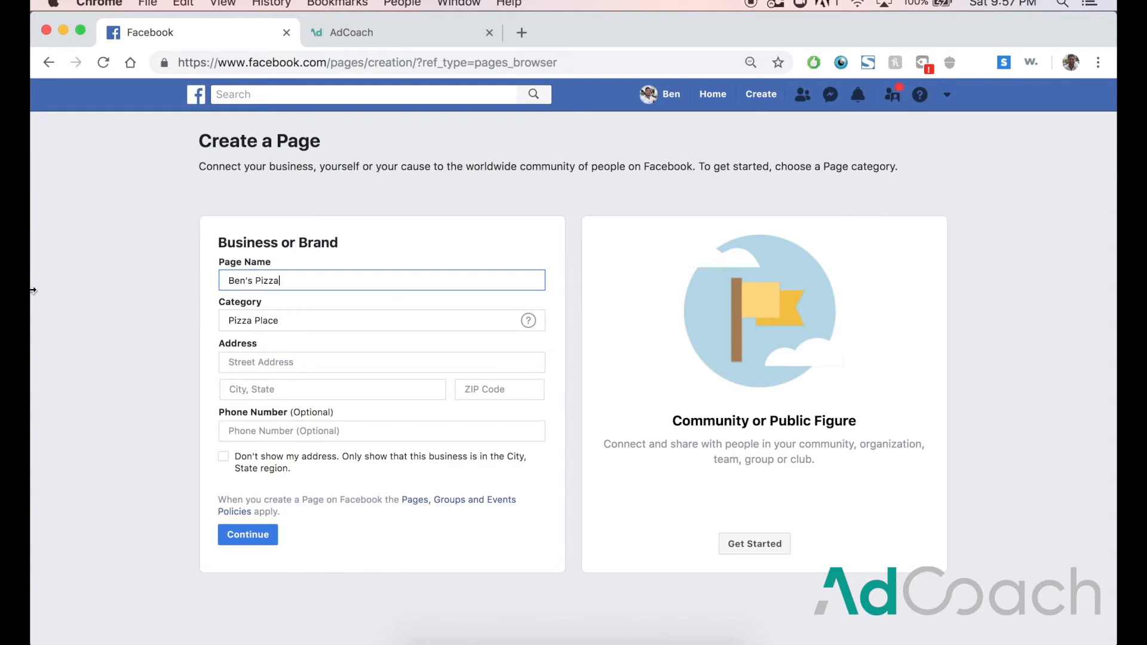
type("Fan Club")
left_click(273, 320)
key("BackSpace")
type("web")
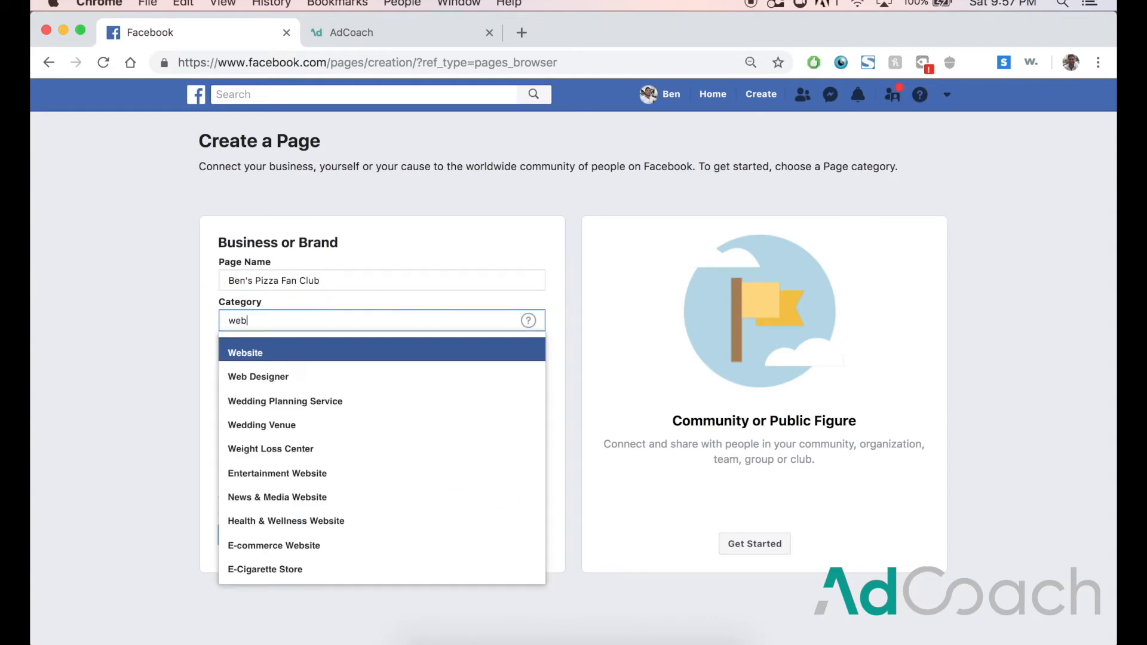
left_click(293, 356)
left_click(148, 448)
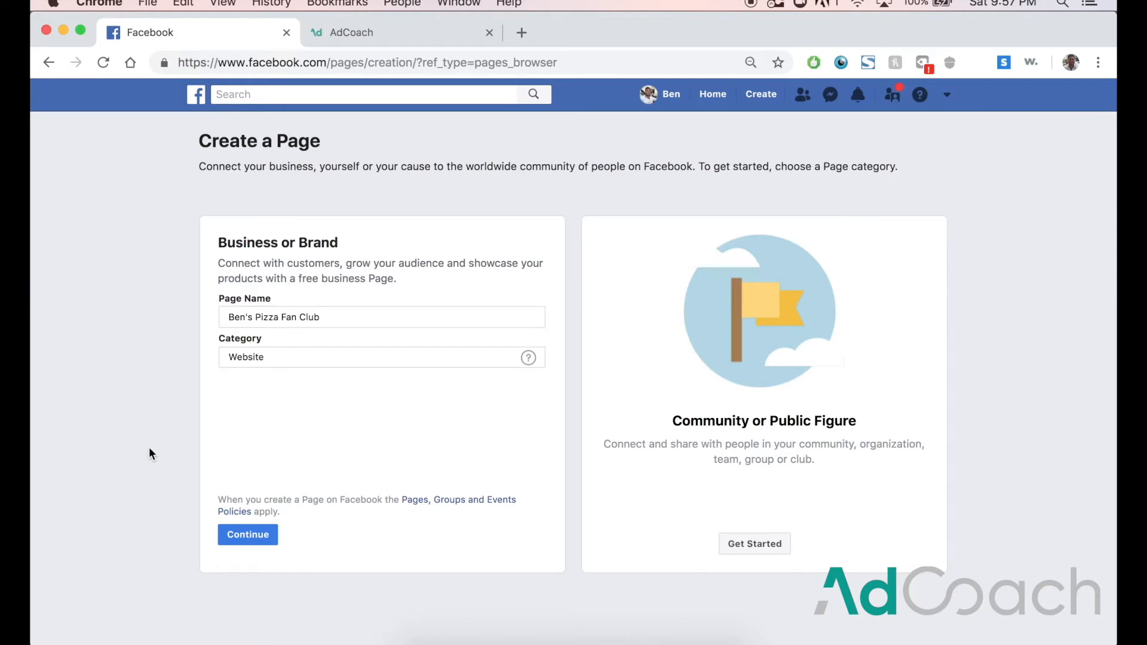
left_click(298, 356)
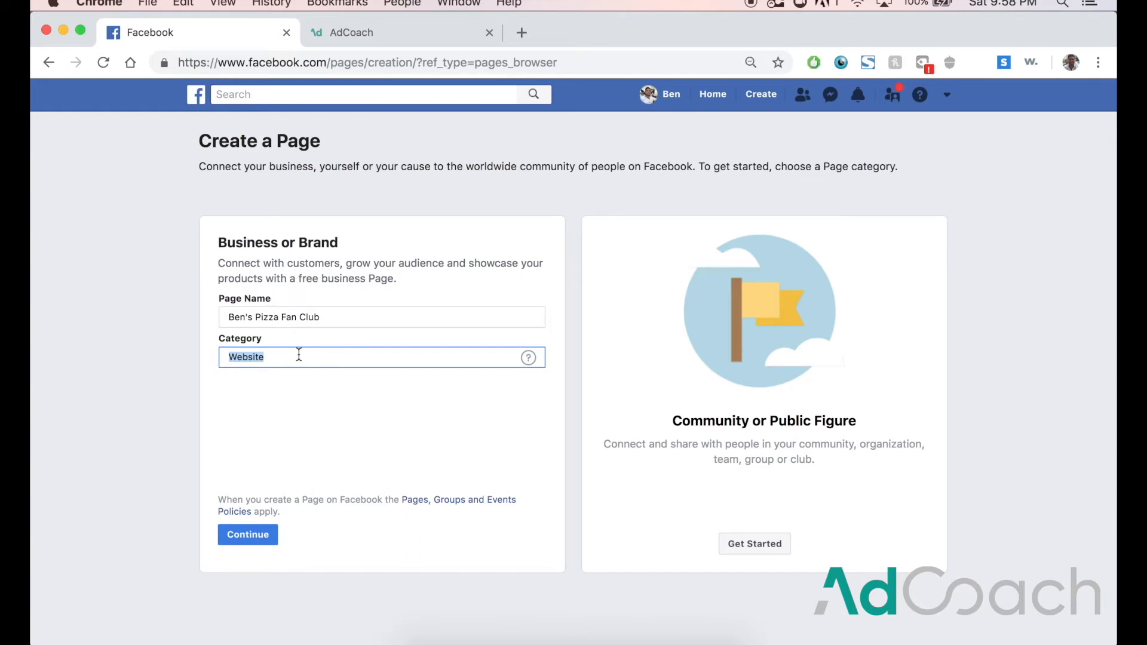
left_click(331, 428)
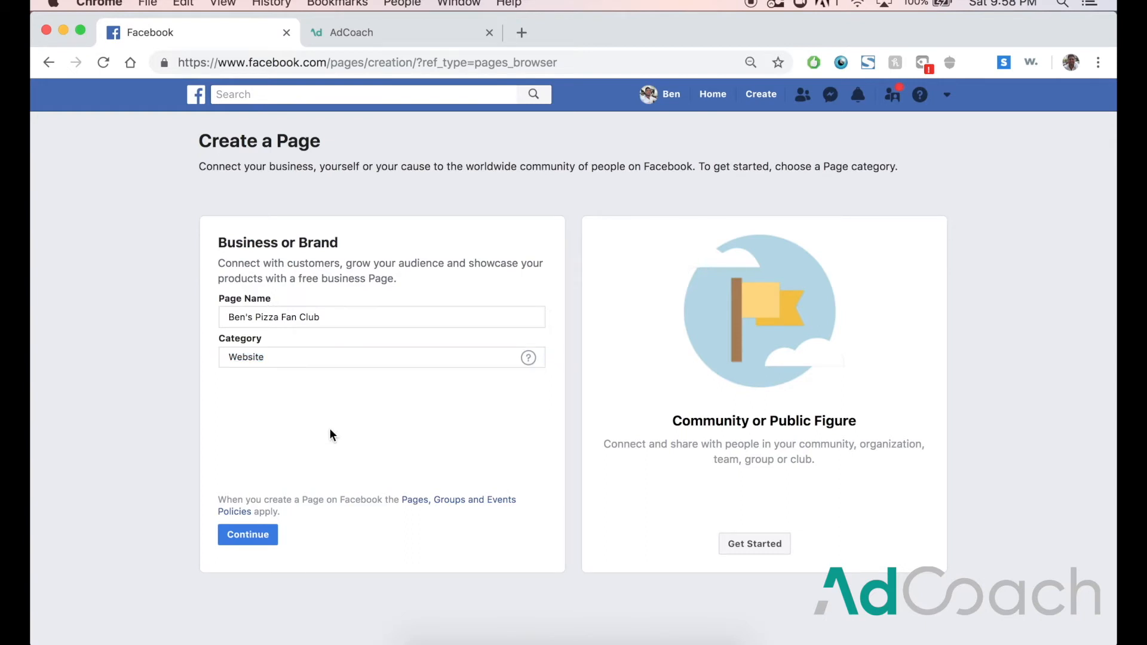
Create the page without a profile picture or cover photo, and dismiss the invitation to invite friends
left_click(259, 542)
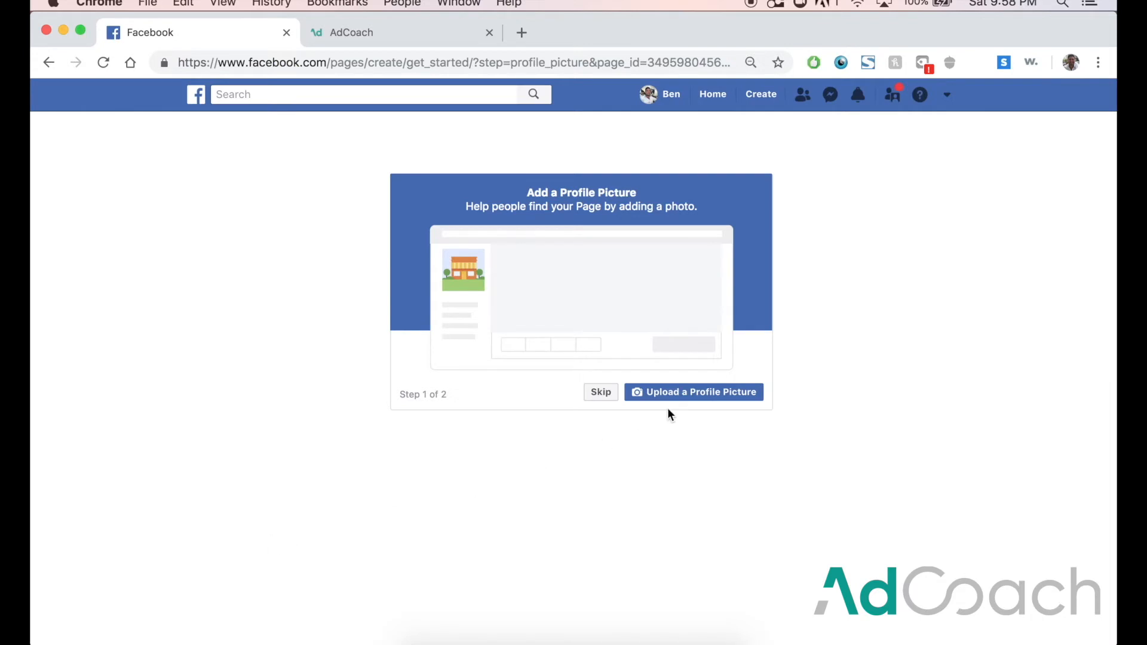
left_click(601, 392)
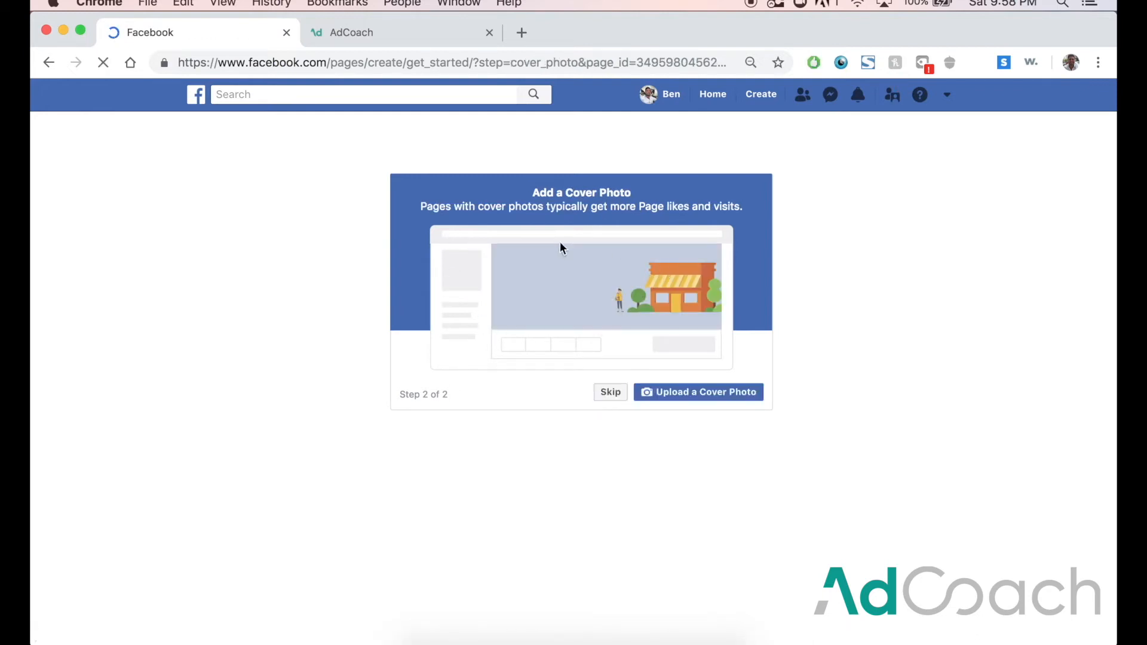
left_click(621, 391)
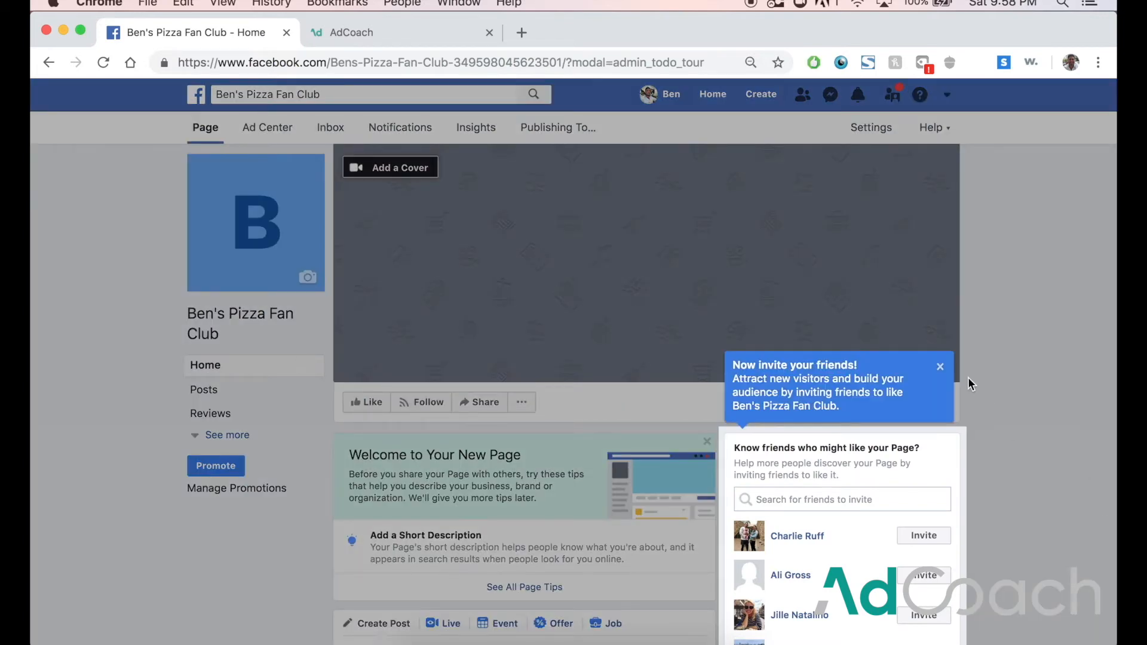
left_click(940, 367)
Add the short page description "Ben's Pizza Fan Club is for fans of Ben's Amazing Pizza!" and save it
scroll(486, 384, "down", 2)
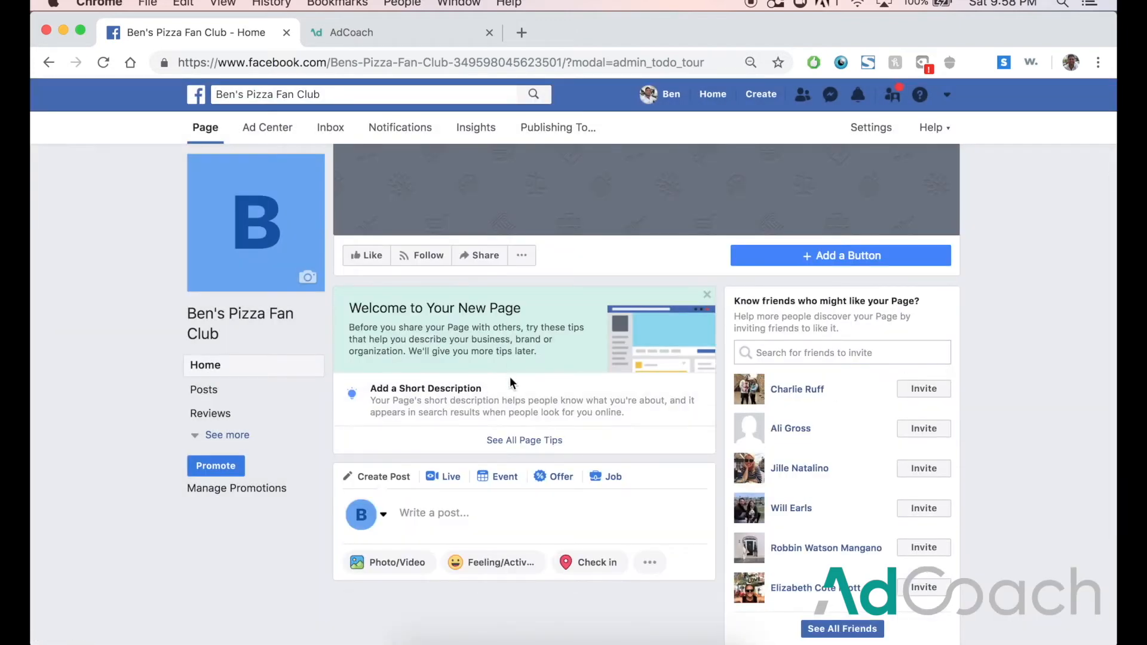
left_click(559, 399)
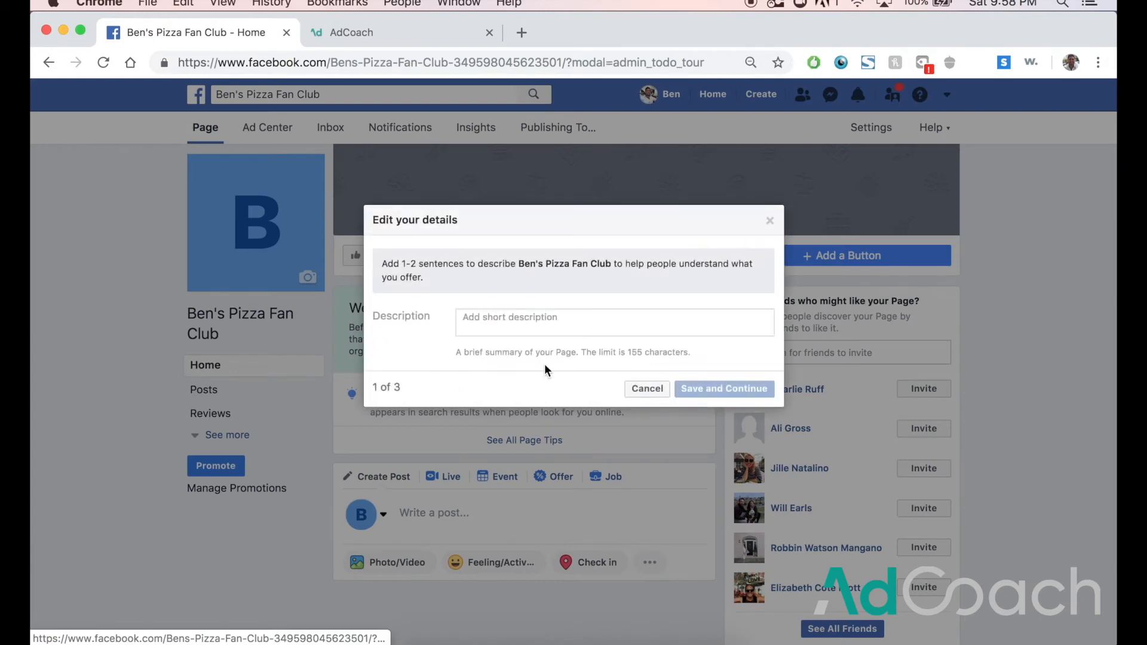
left_click(542, 333)
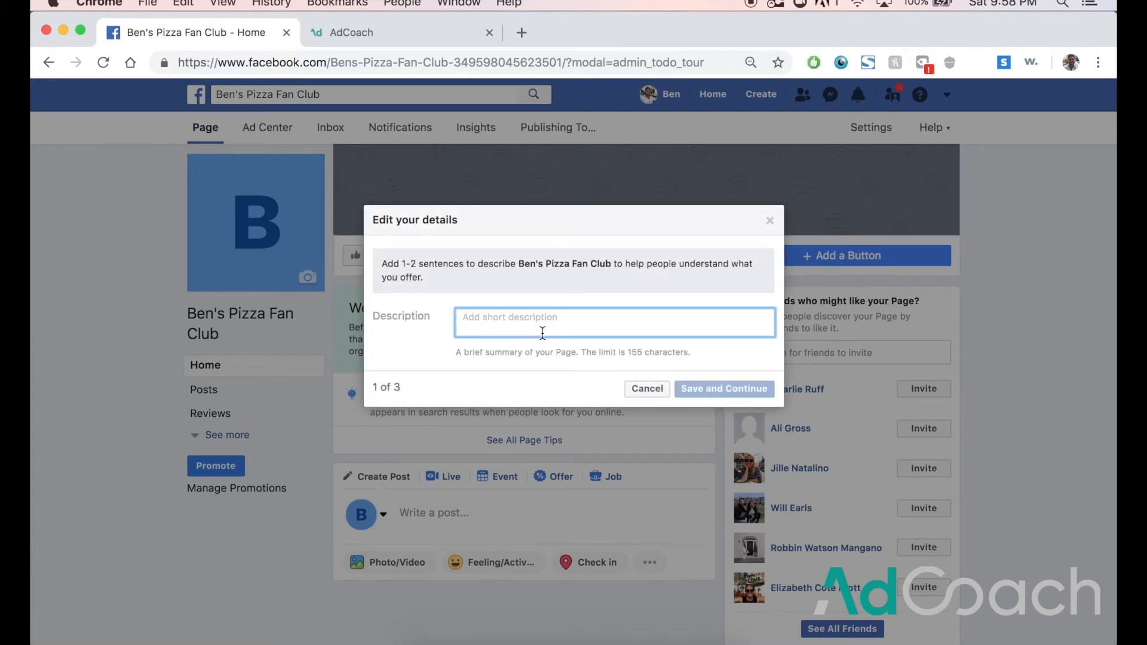
type("Ben's Pizza Fan Clu")
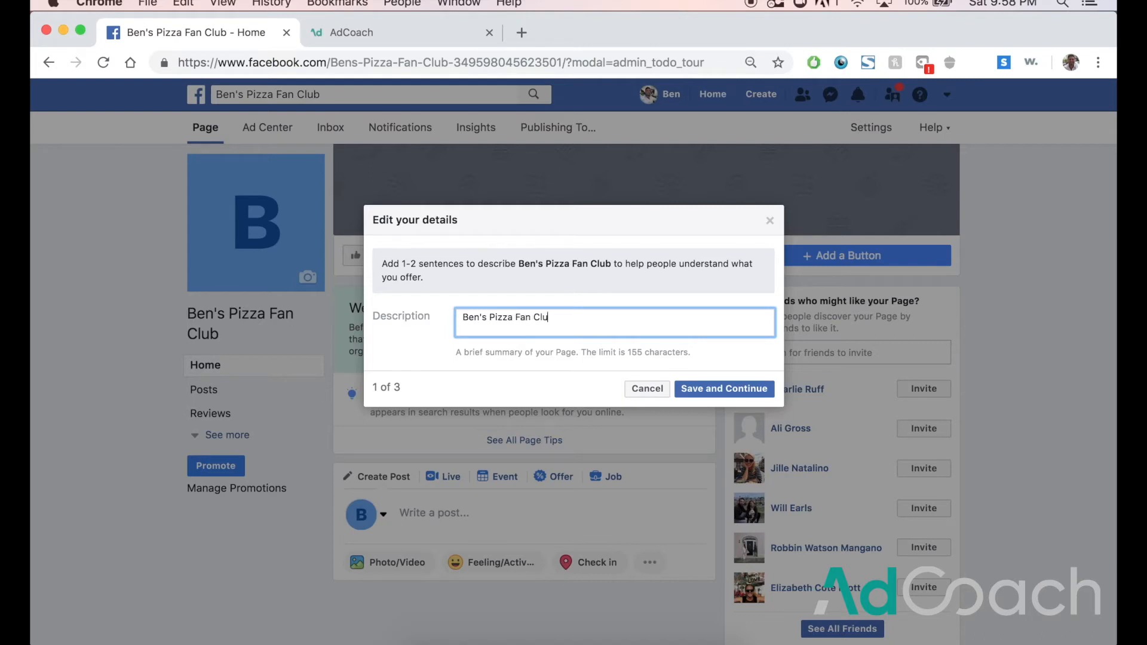
type("b is for fans of Ben's Amazing Pizza!")
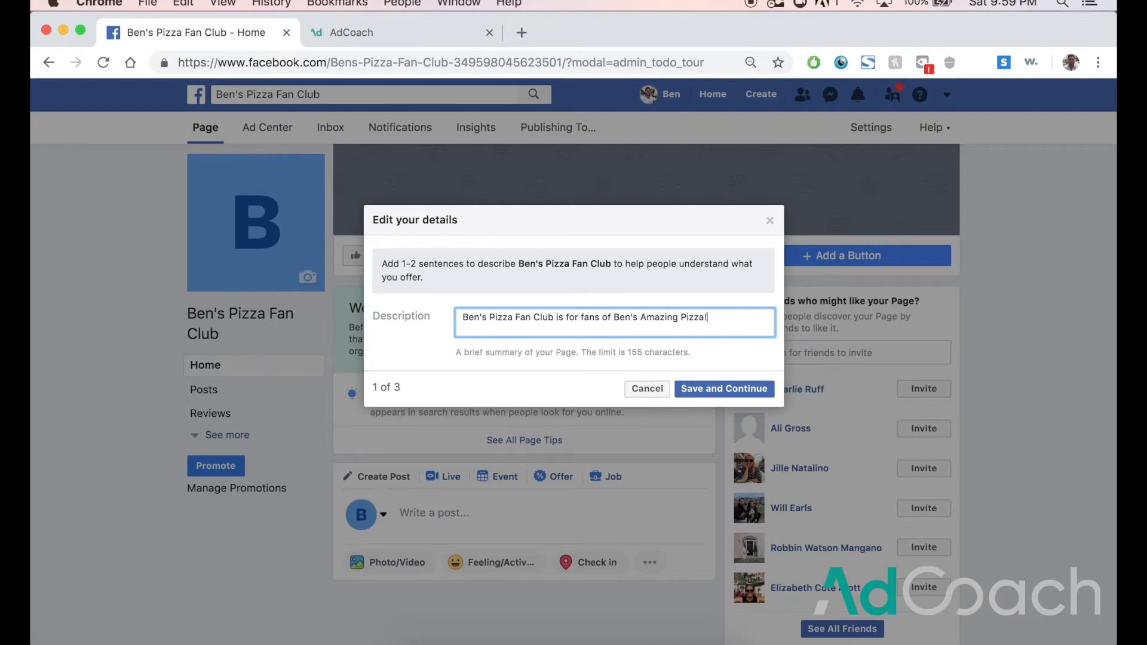
left_click(725, 389)
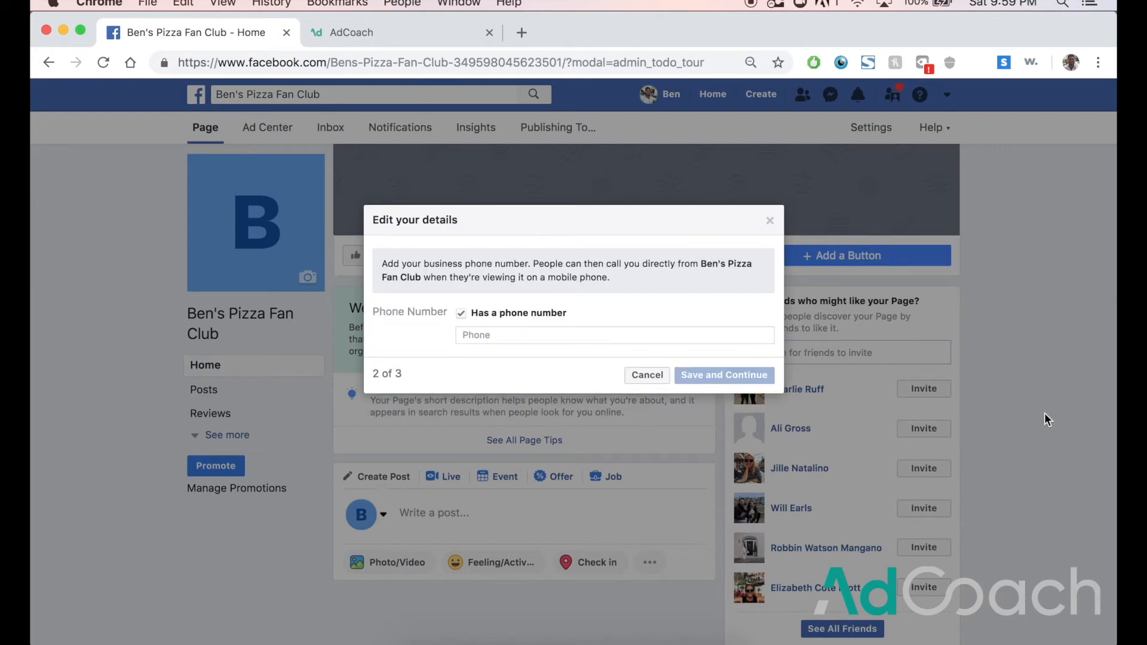
Specify that the page has no phone number and no website, save the details, and decline adding more info
left_click(461, 313)
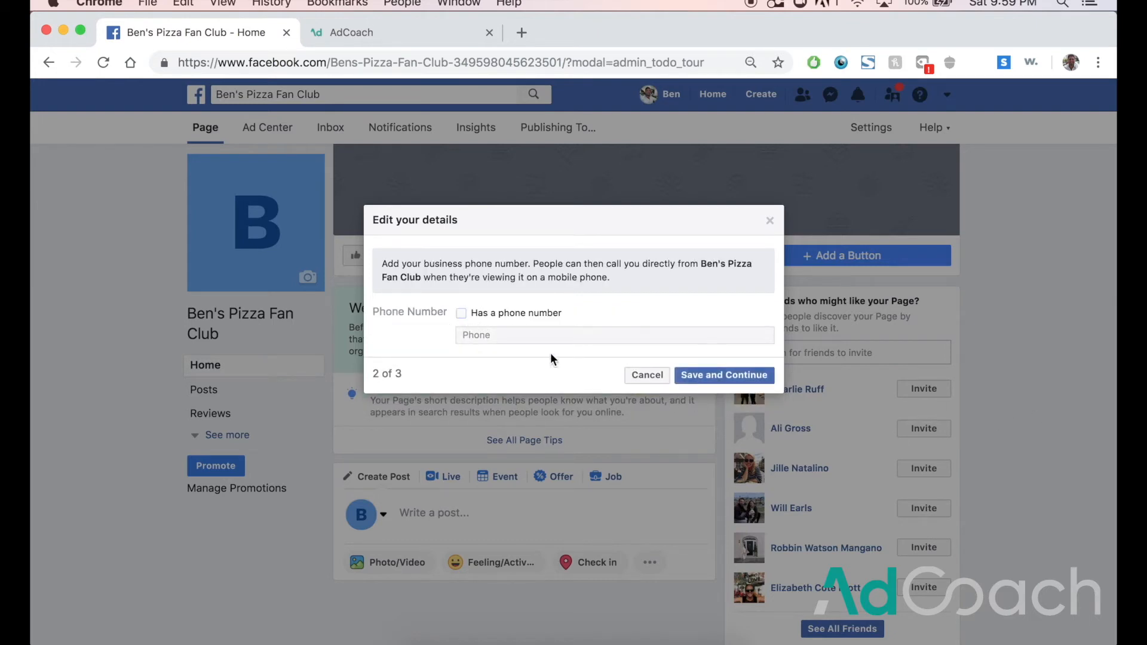
left_click(710, 372)
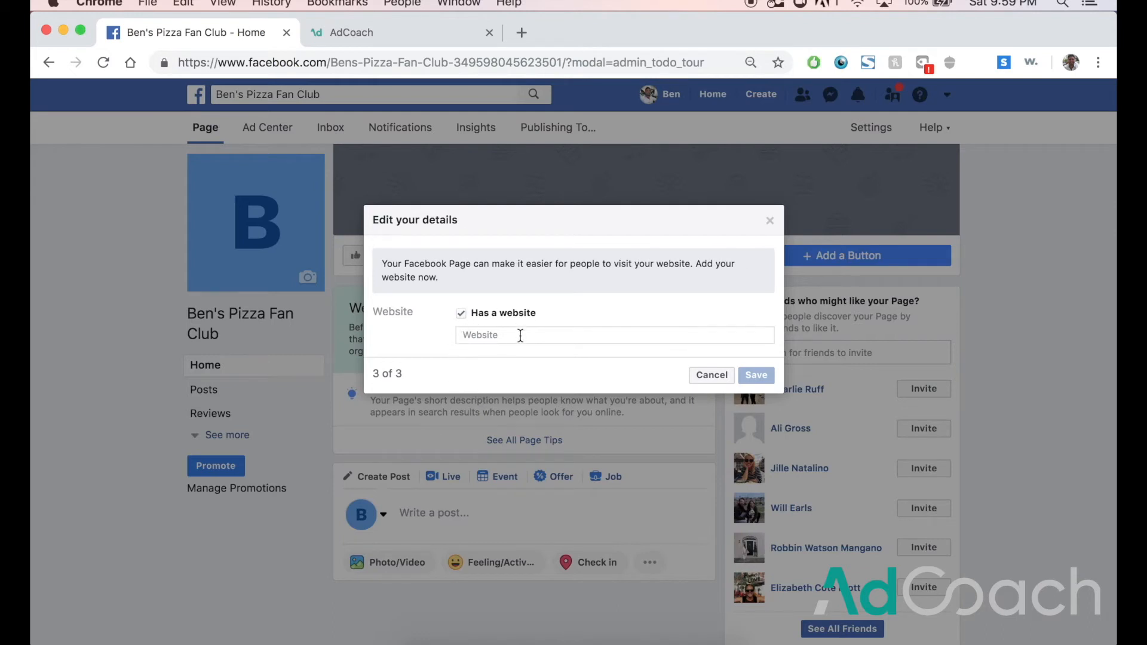
left_click(459, 314)
left_click(762, 374)
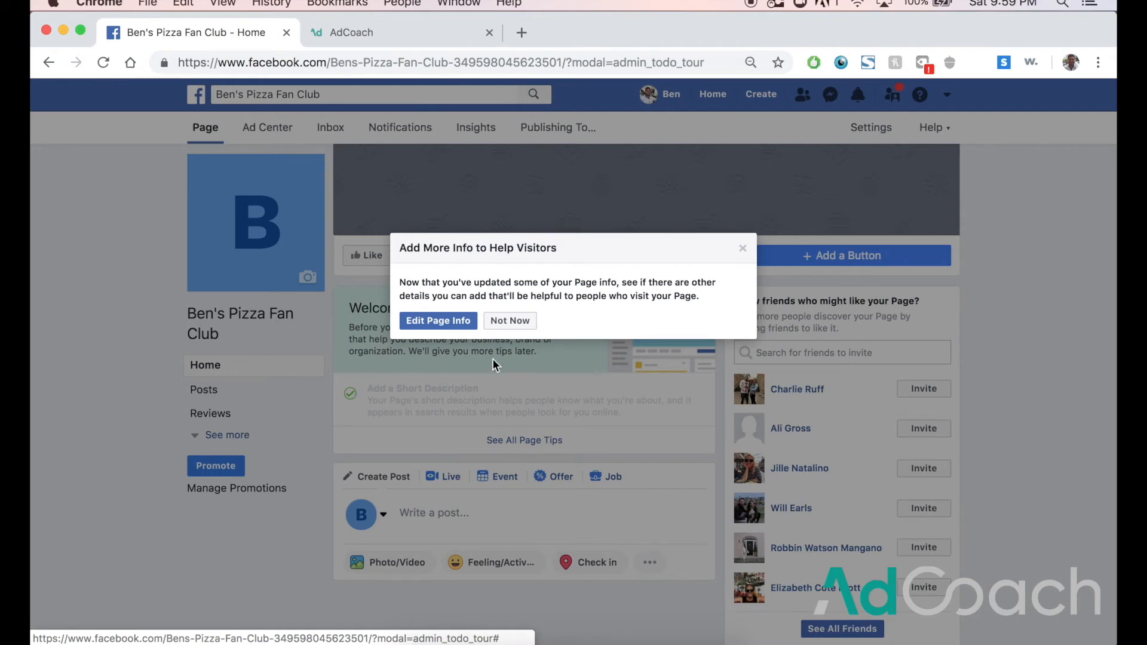
left_click(512, 321)
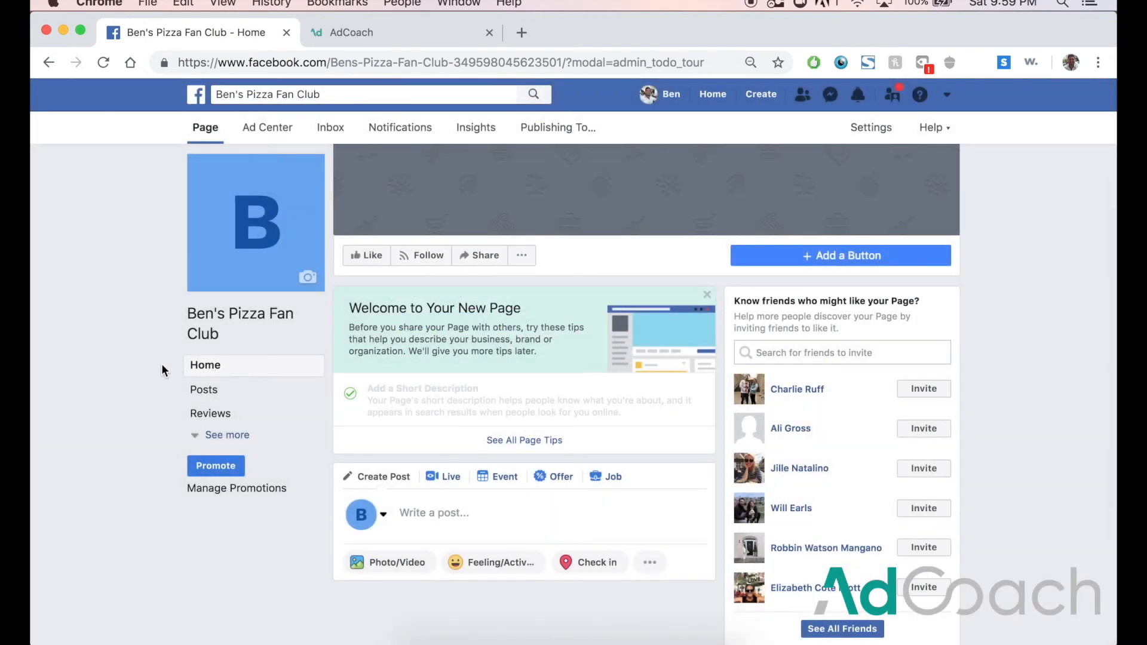
Expand the page's section list and review the business, contact and additional info fields in its About section
left_click(198, 435)
scroll(231, 365, "down", 5)
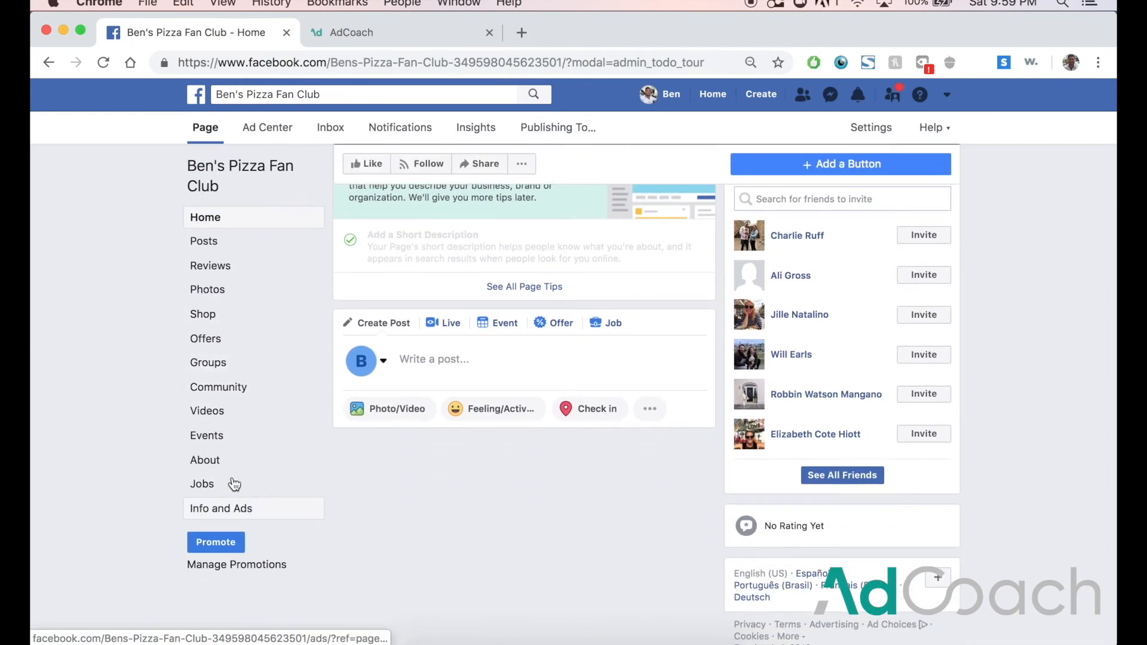
left_click(226, 460)
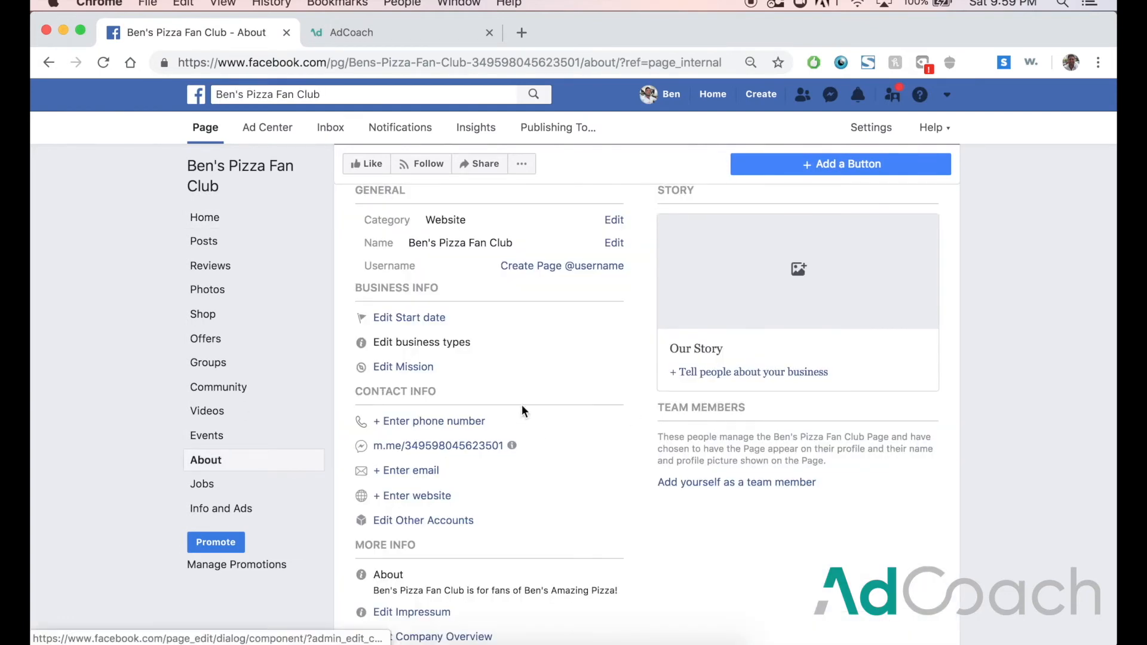
scroll(790, 265, "up", 2)
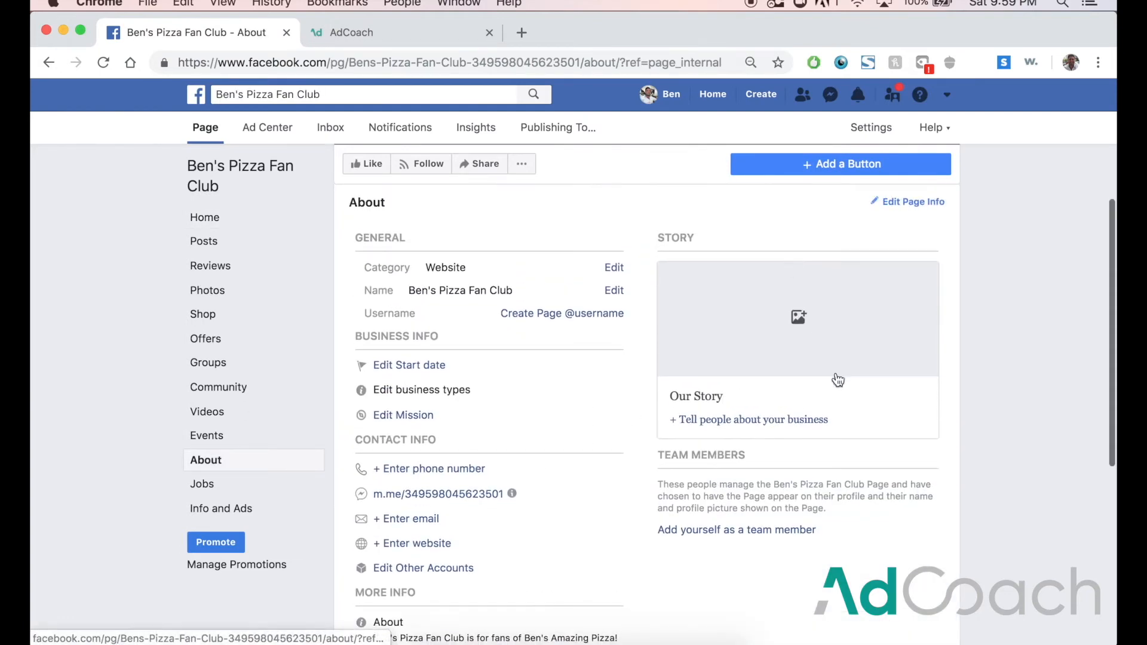
scroll(364, 460, "down", 1)
scroll(464, 429, "down", 5)
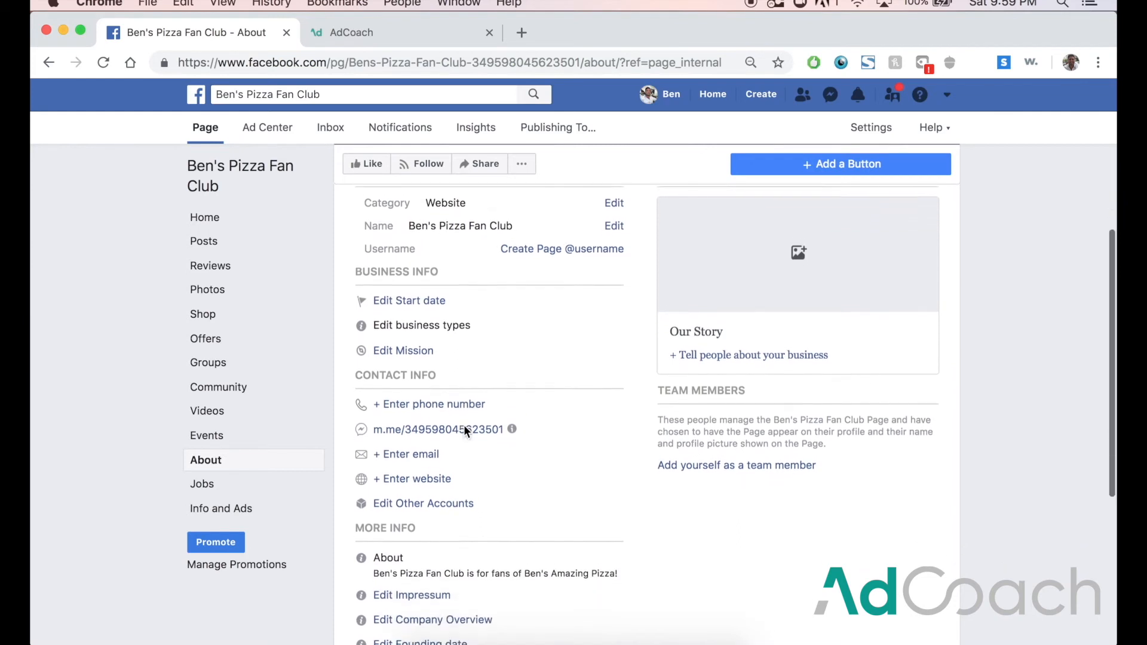
scroll(463, 430, "down", 2)
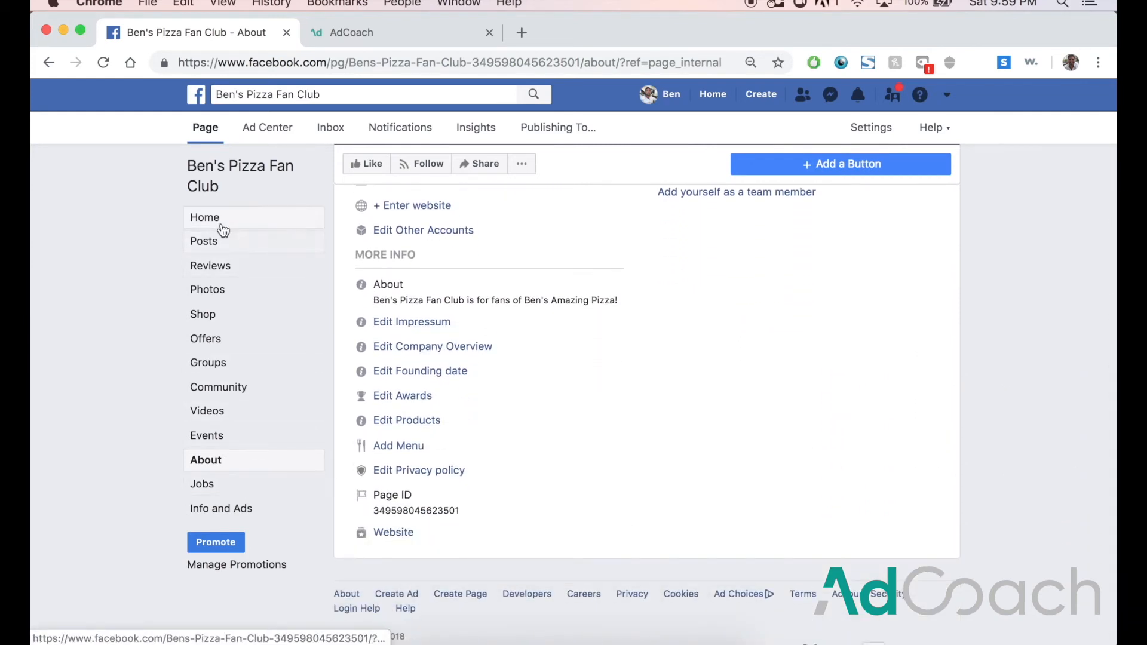
Start a new photo album in the page's Photos section, using successv3.png from the New ADs folder
left_click(236, 298)
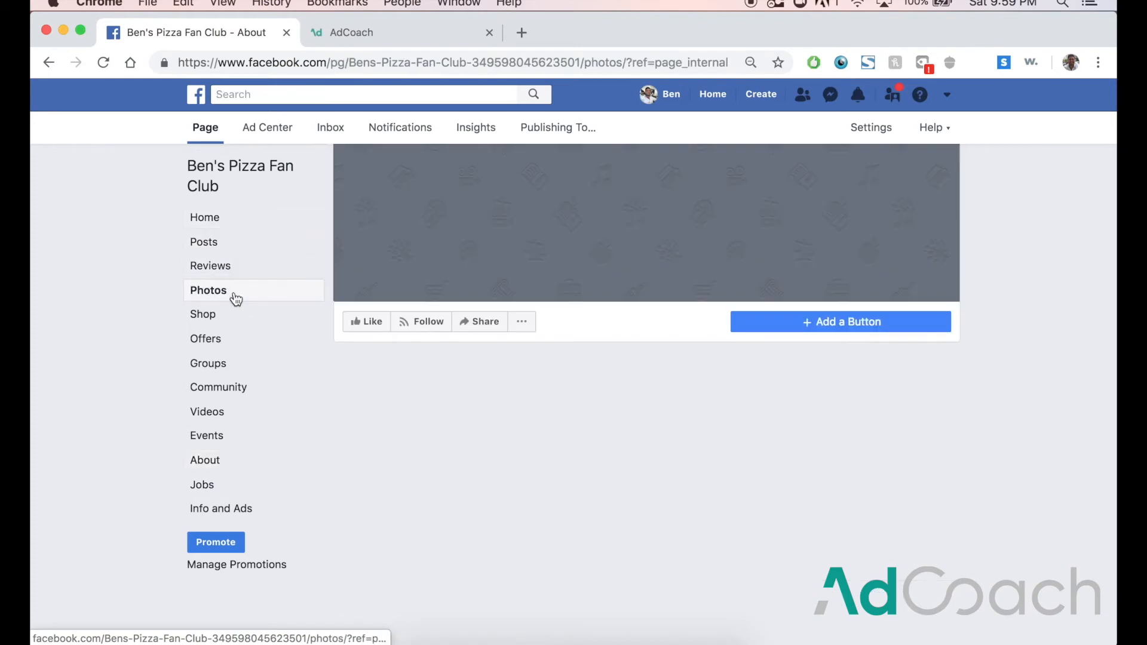
scroll(113, 457, "down", 3)
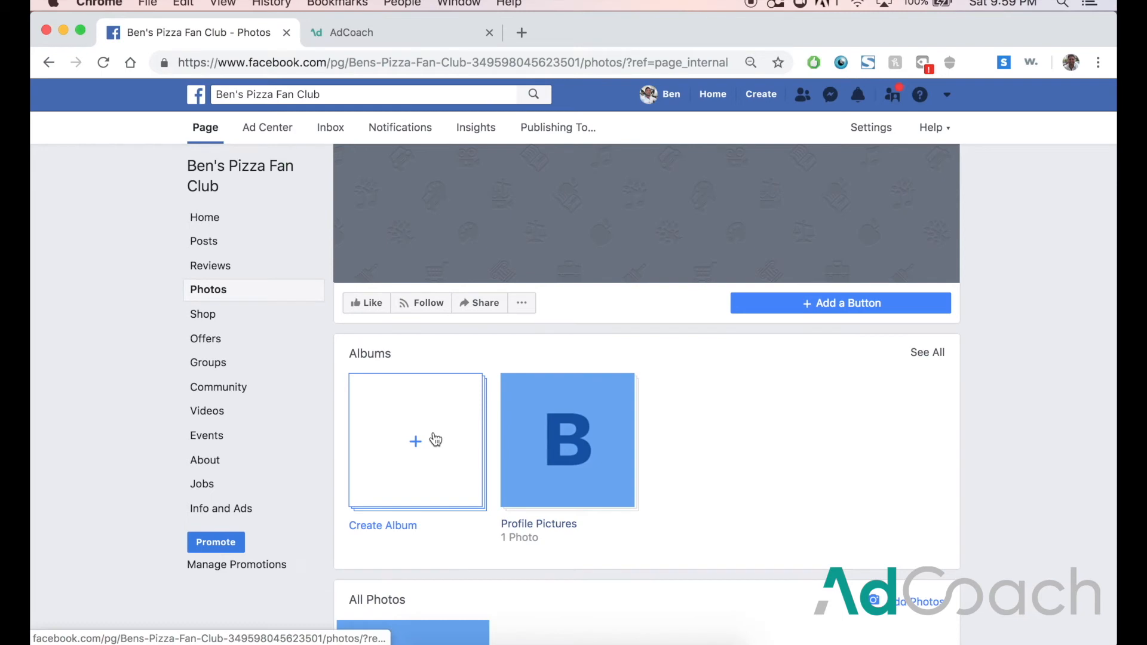
scroll(436, 440, "down", 5)
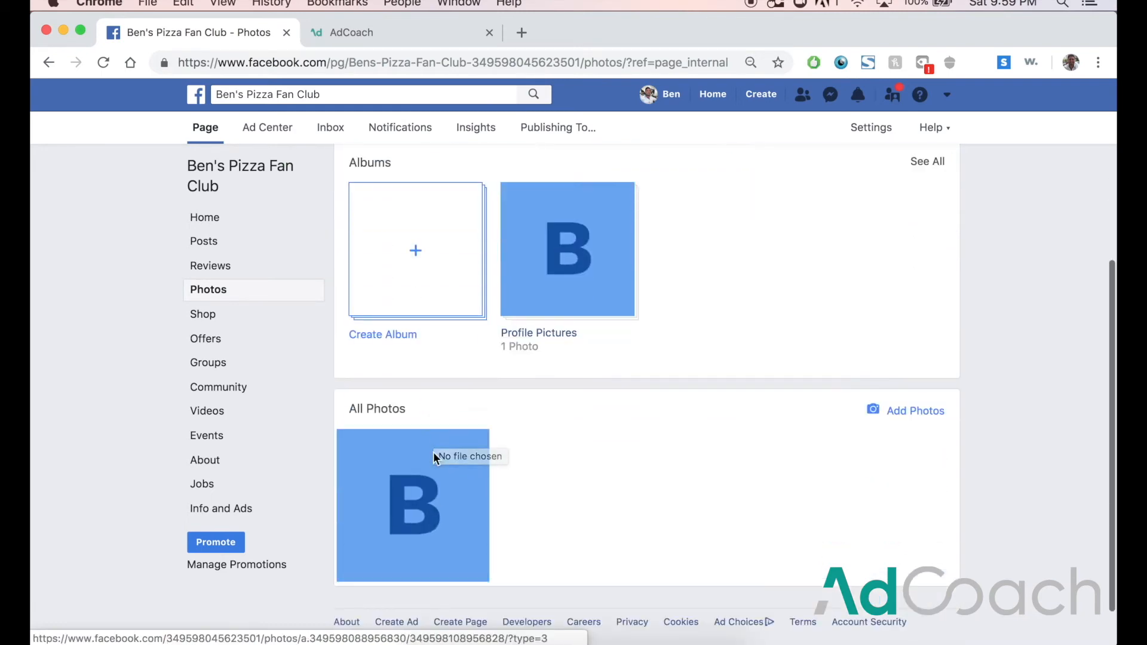
left_click(932, 408)
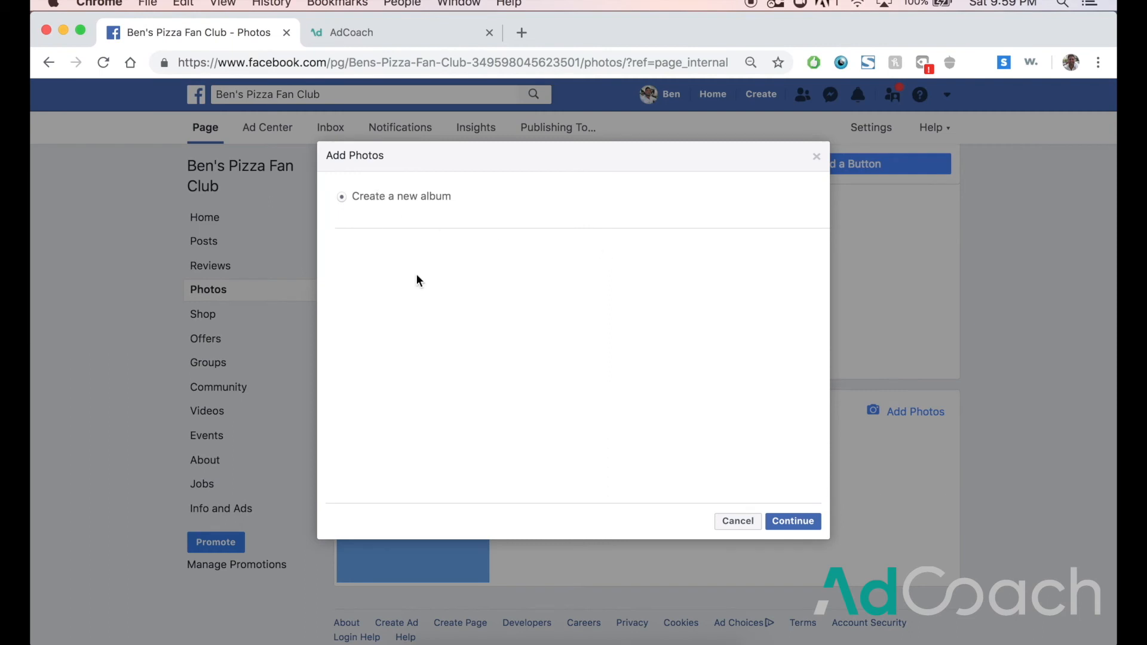
left_click(801, 523)
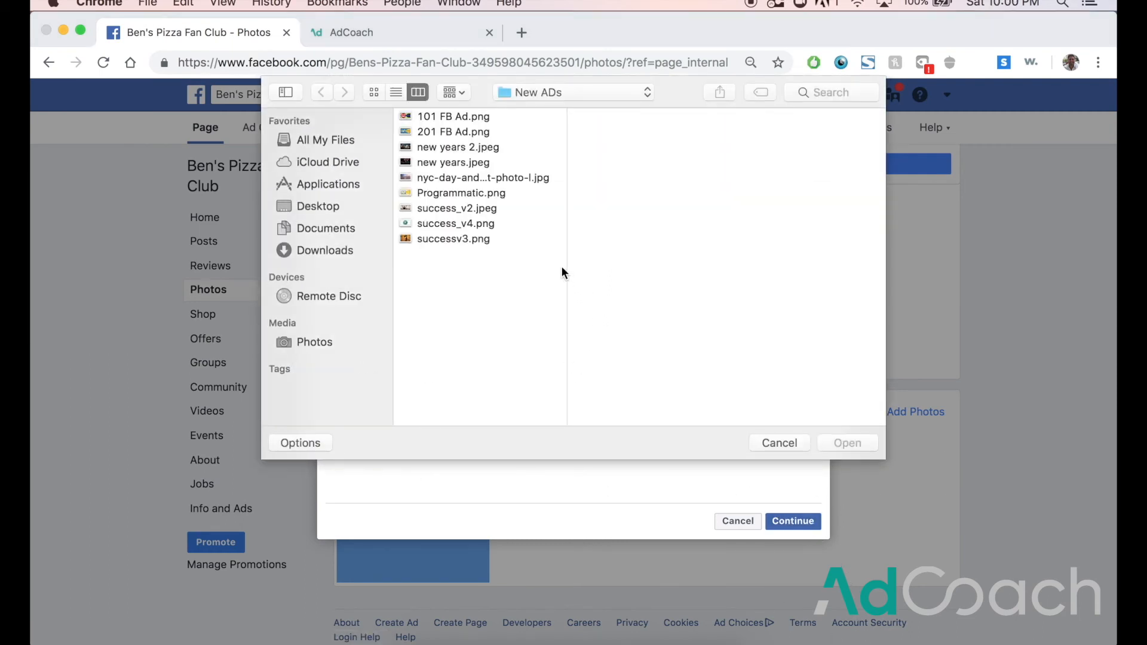
left_click(480, 239)
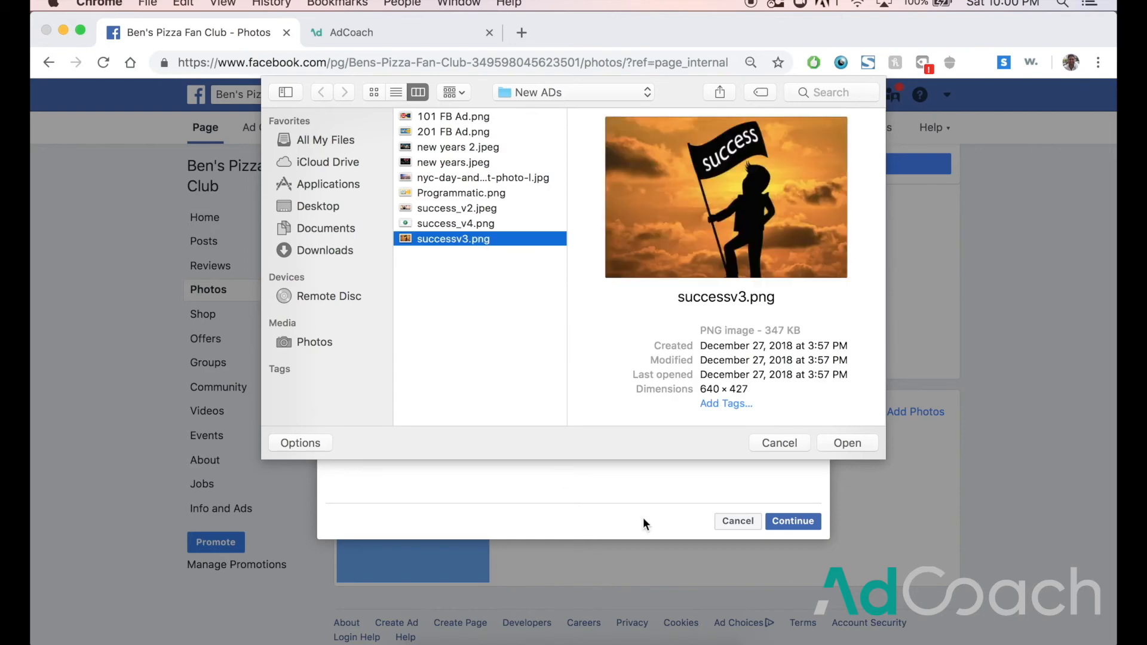
left_click(845, 442)
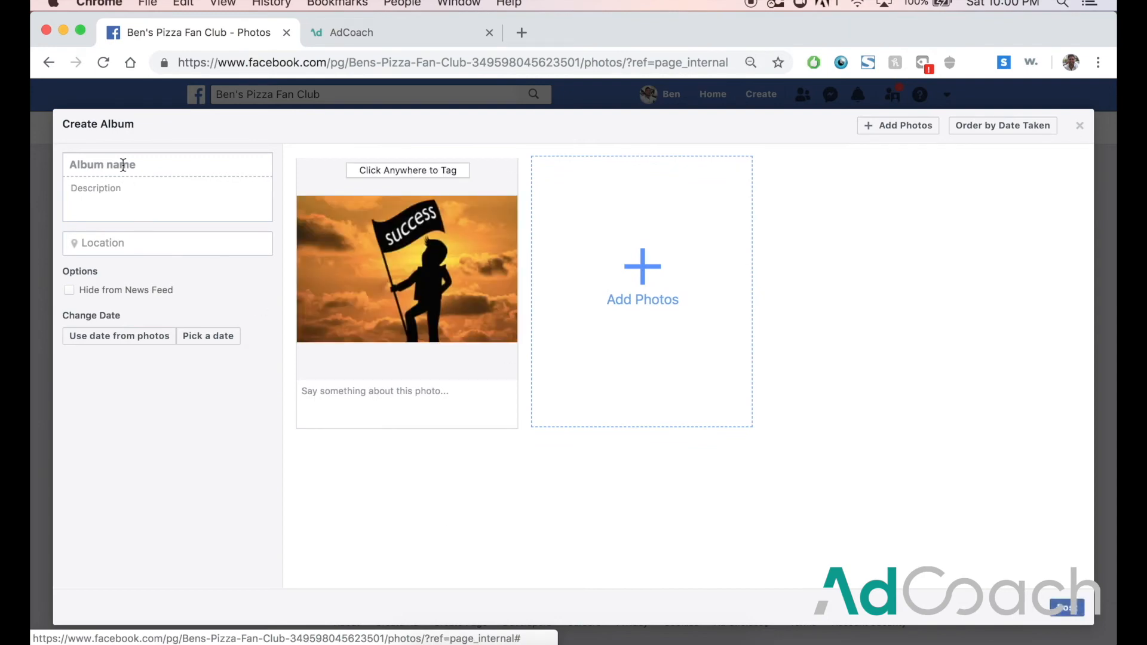
Describe the new album as "Success at Ben's Pizza Place", leave its name blank, and post it
left_click(142, 192)
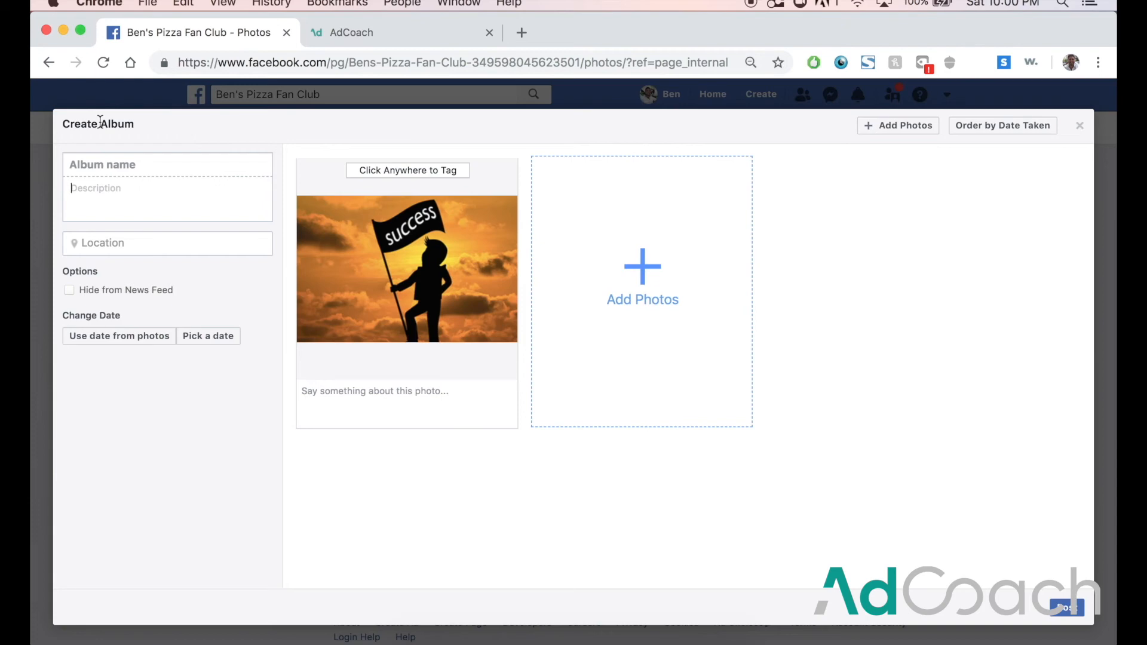
type("Success at P")
type("en's Pizza Place")
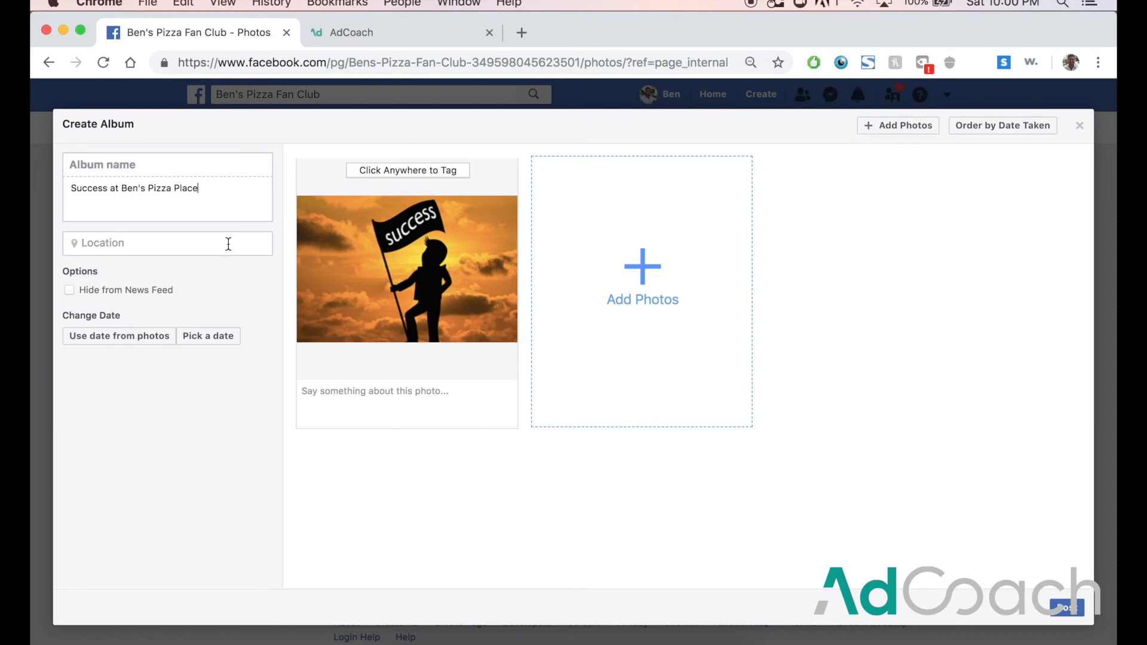
left_click(1060, 610)
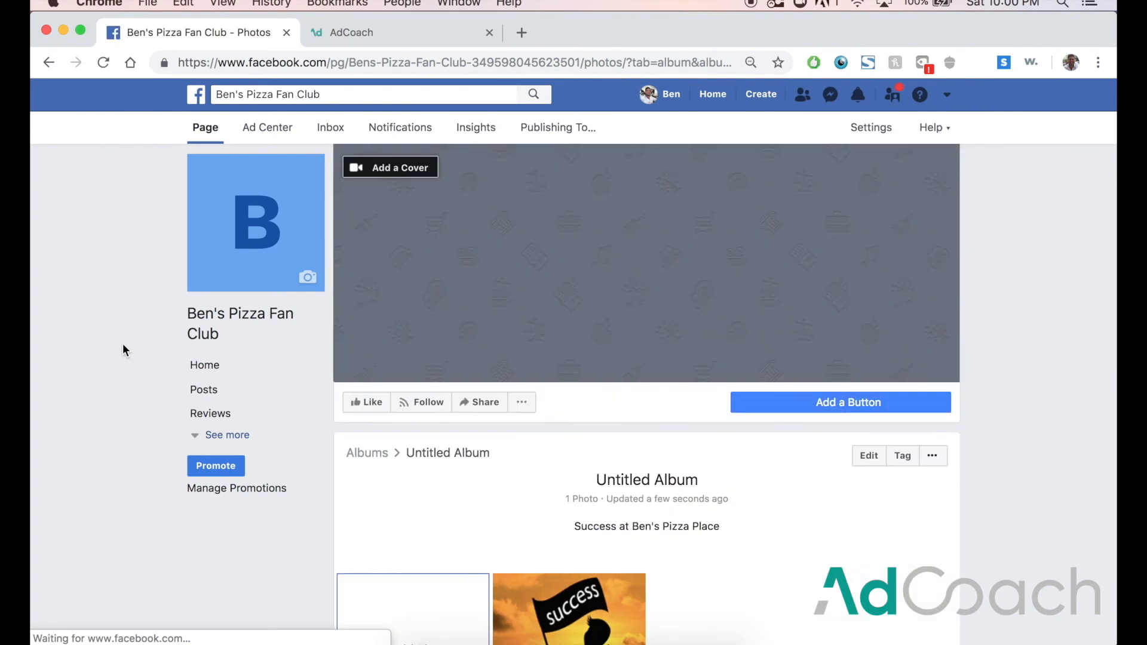
left_click(305, 262)
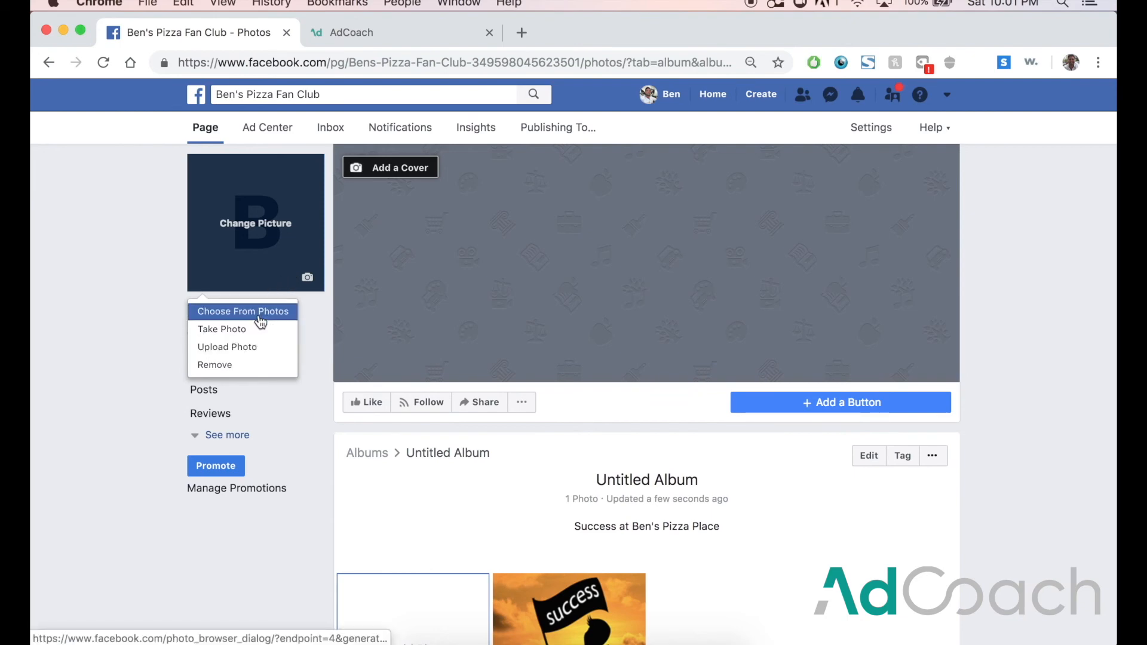
left_click(260, 347)
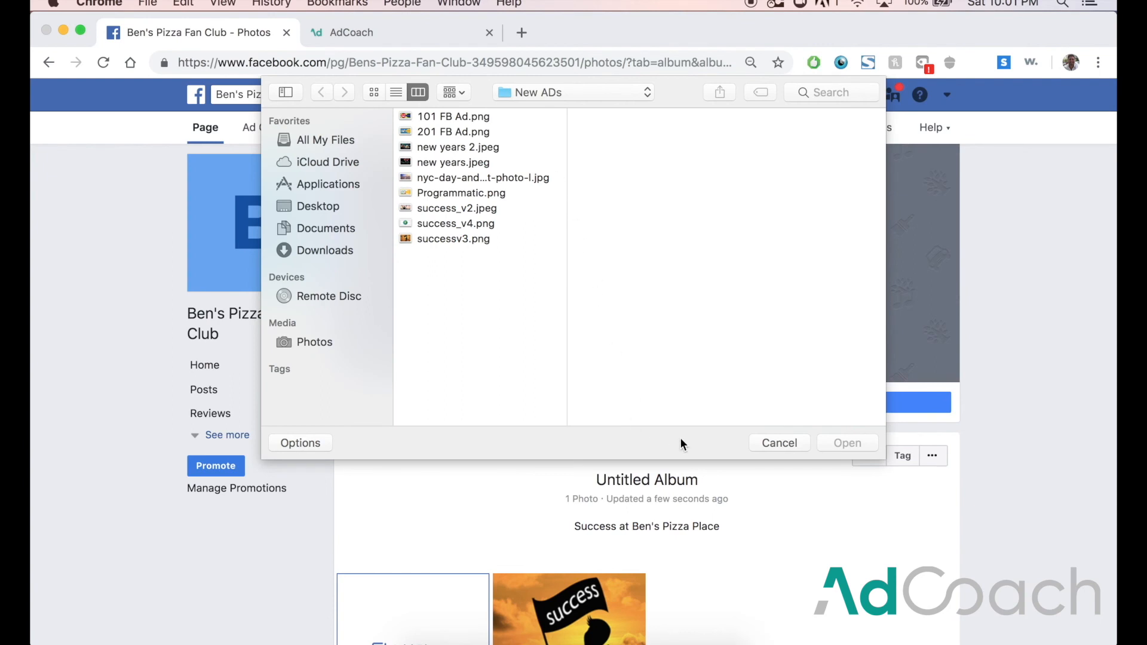
left_click(771, 442)
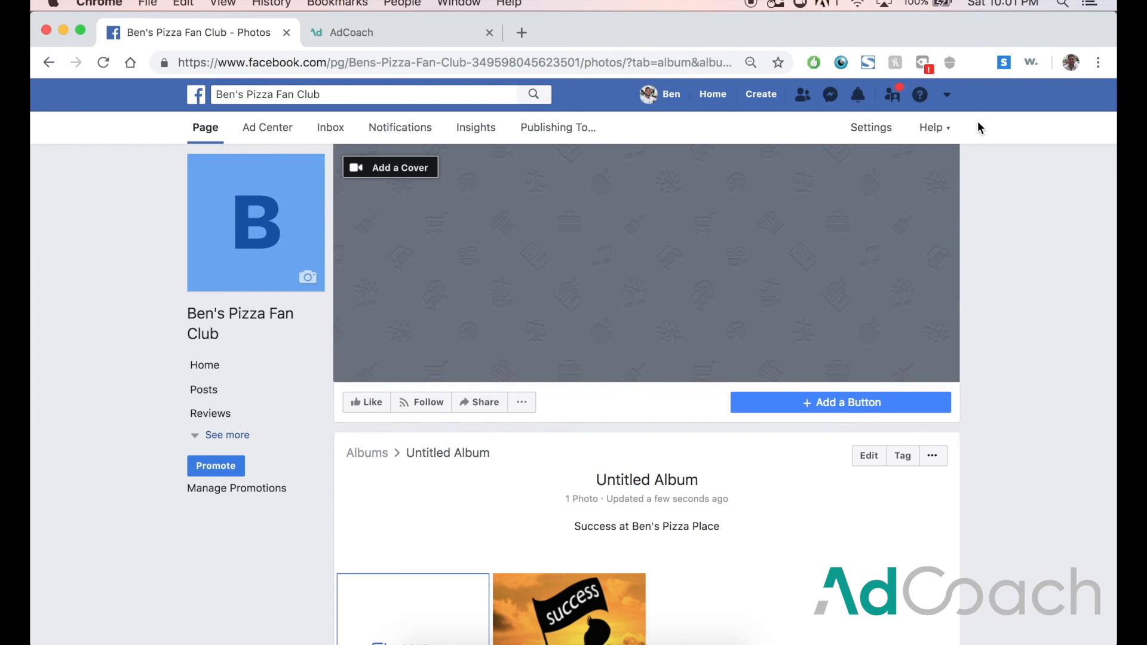
Upload nyc-day-and-night-photo-l.jpg as the page's cover photo, reposition it downward to show the full skyline, and save it
left_click(395, 172)
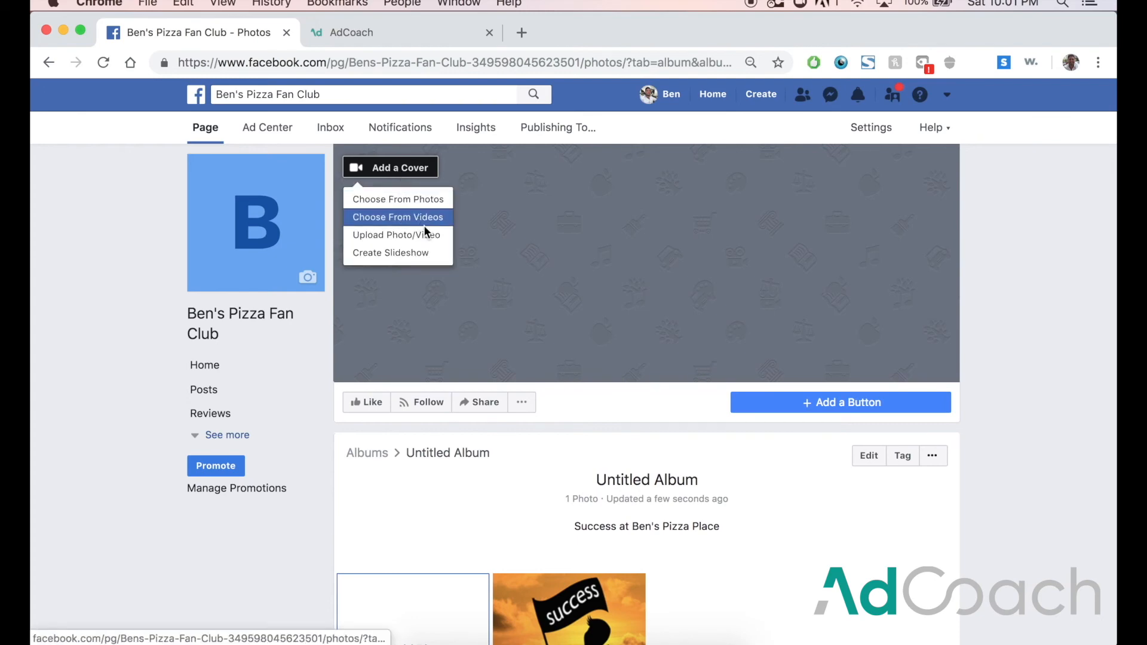
left_click(409, 234)
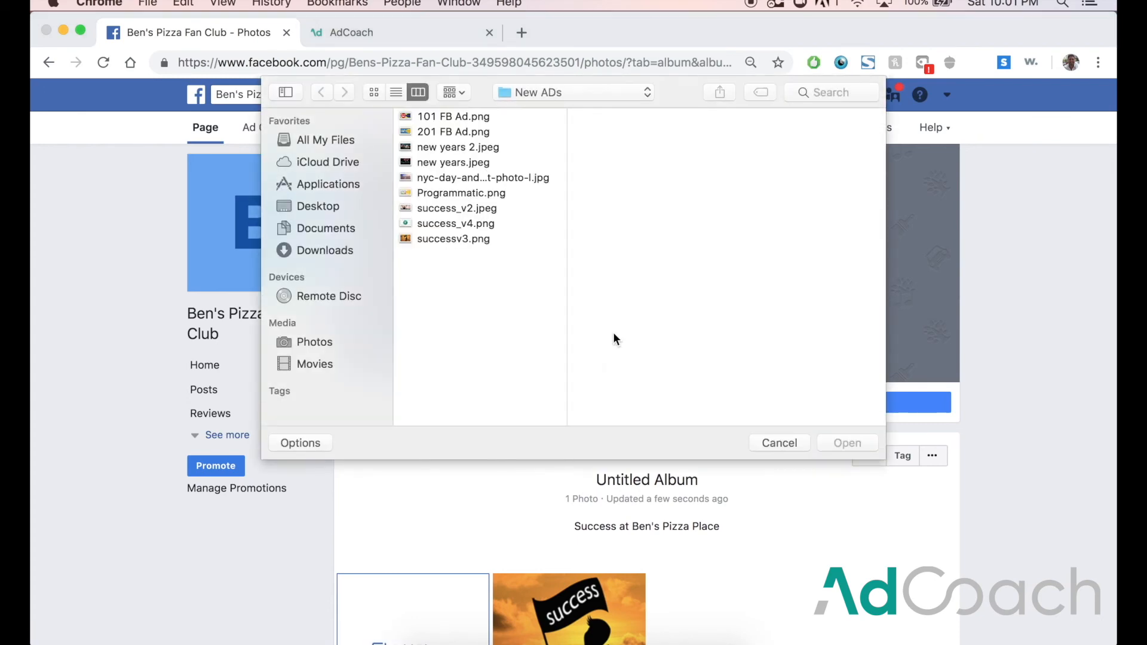
left_click(500, 178)
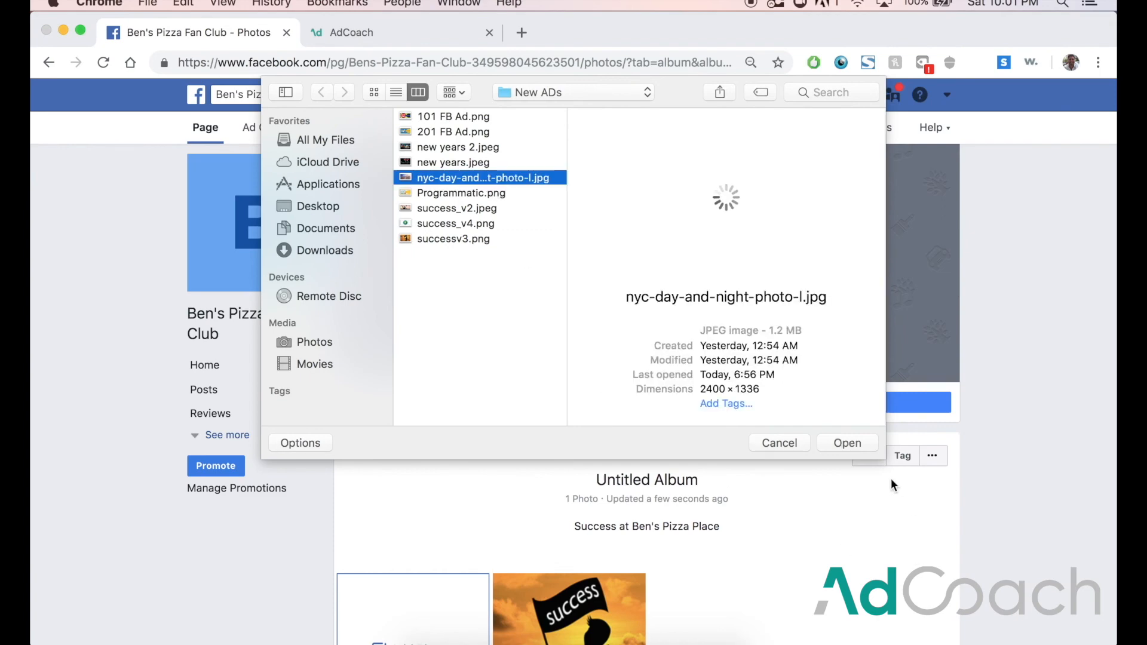
left_click(847, 443)
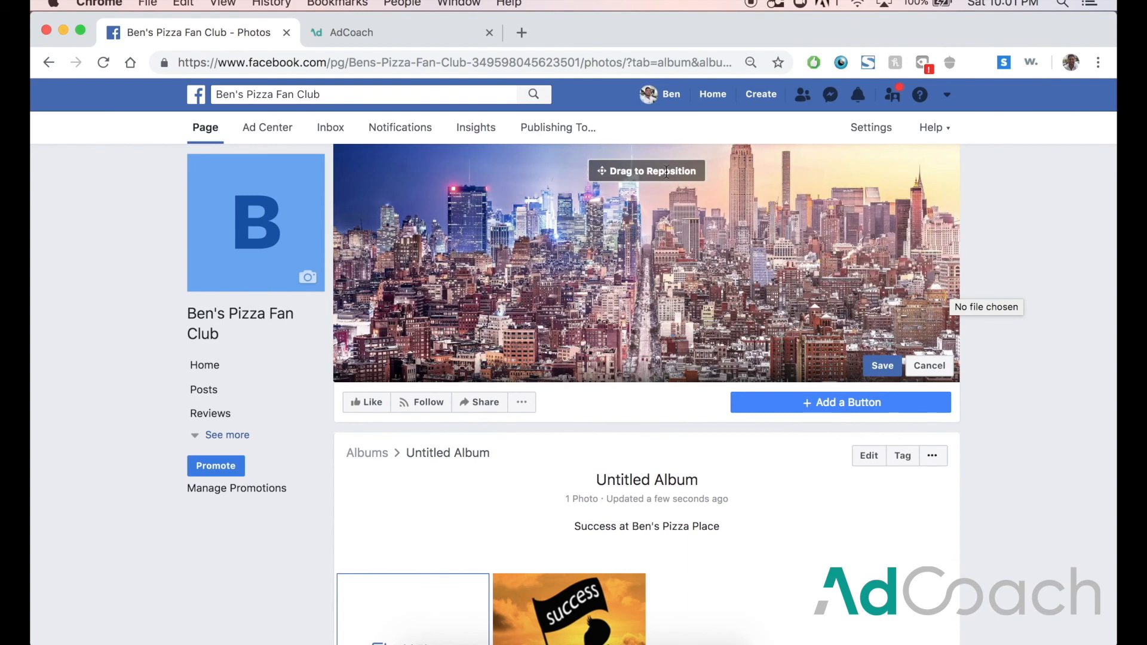
left_click_drag(656, 211, 656, 326)
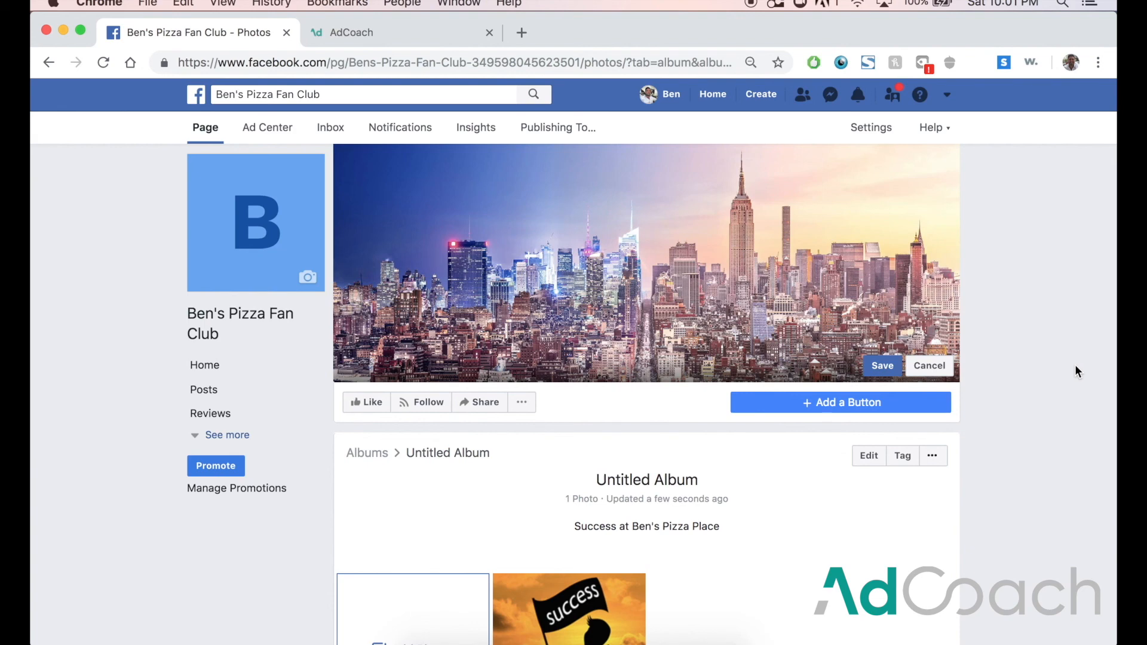
left_click(883, 365)
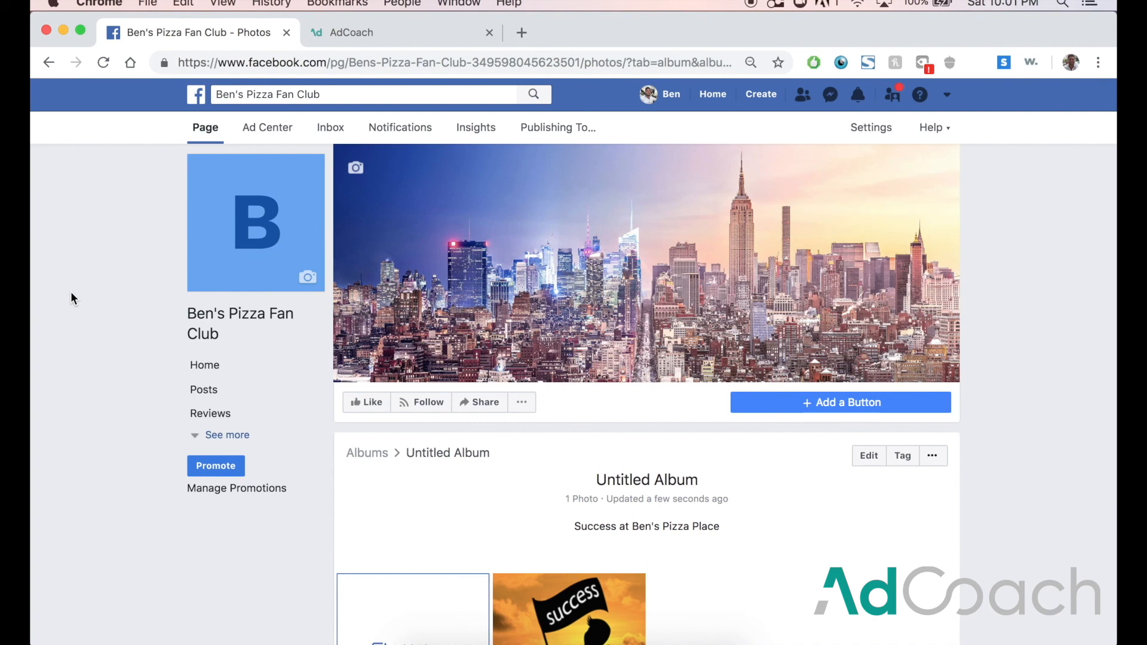
Go back to the page's Home section
left_click(238, 369)
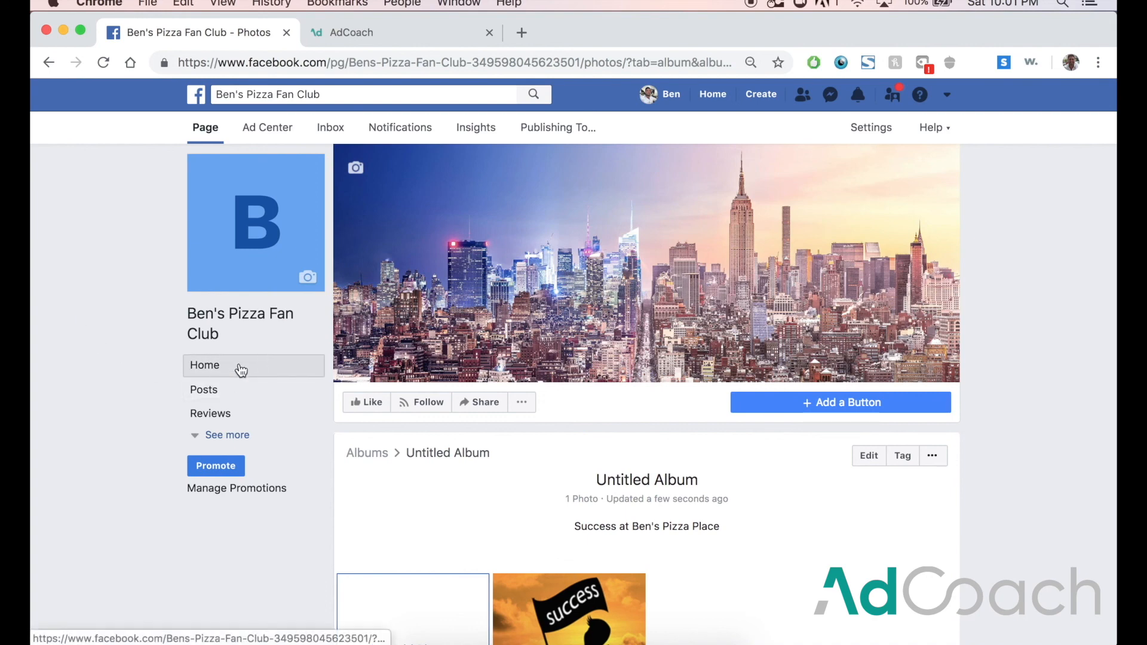